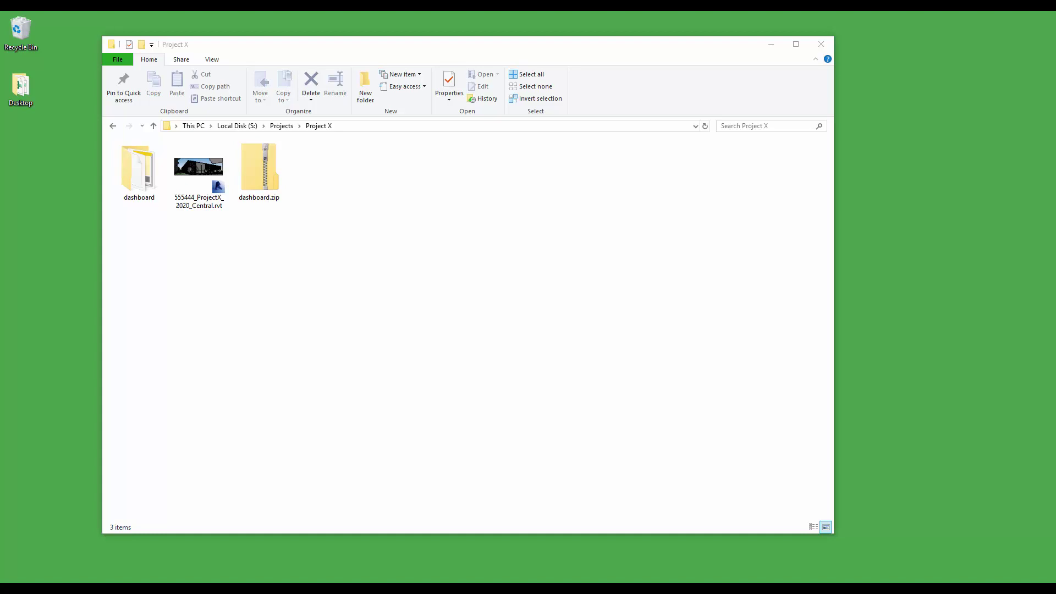
- Create a new folder named Reports inside the Project X folder
{"action": "left_click", "coordinate": [375, 45]}
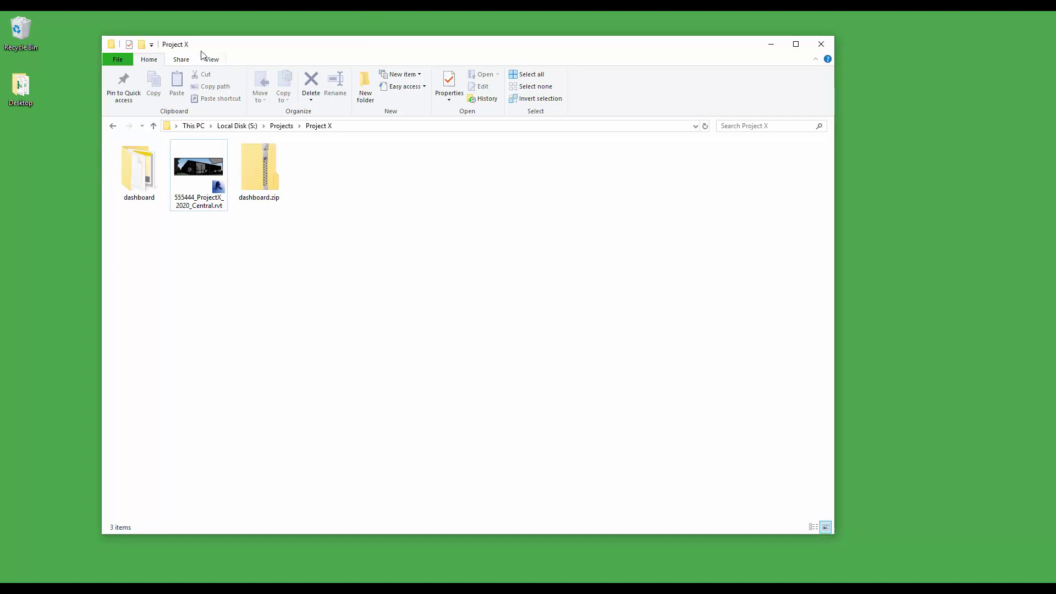
{"action": "left_click", "coordinate": [141, 44]}
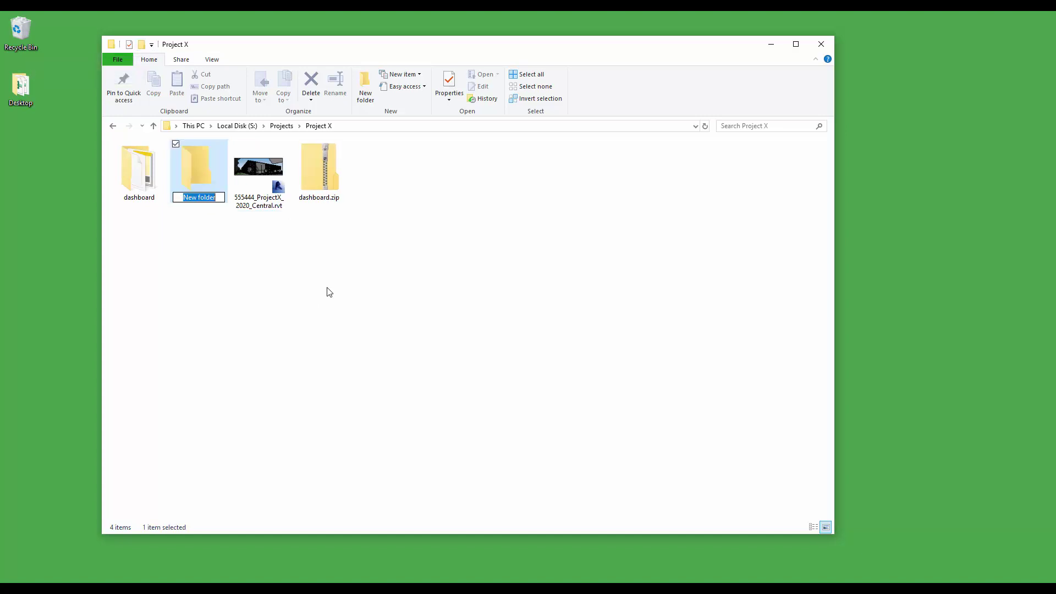
{"action": "type", "text": "Reports"}
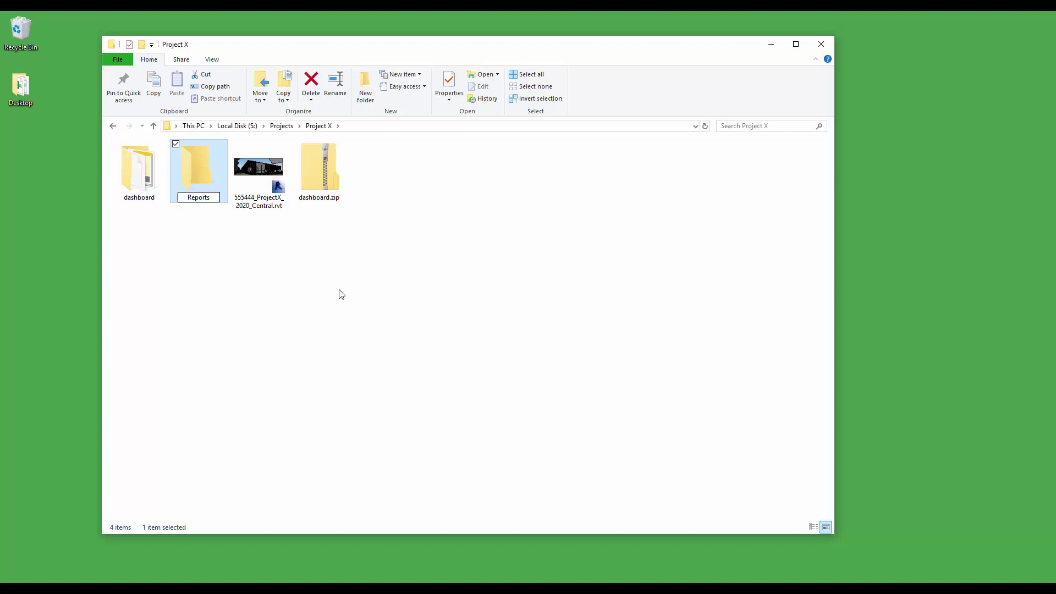
{"action": "left_click", "coordinate": [340, 293]}
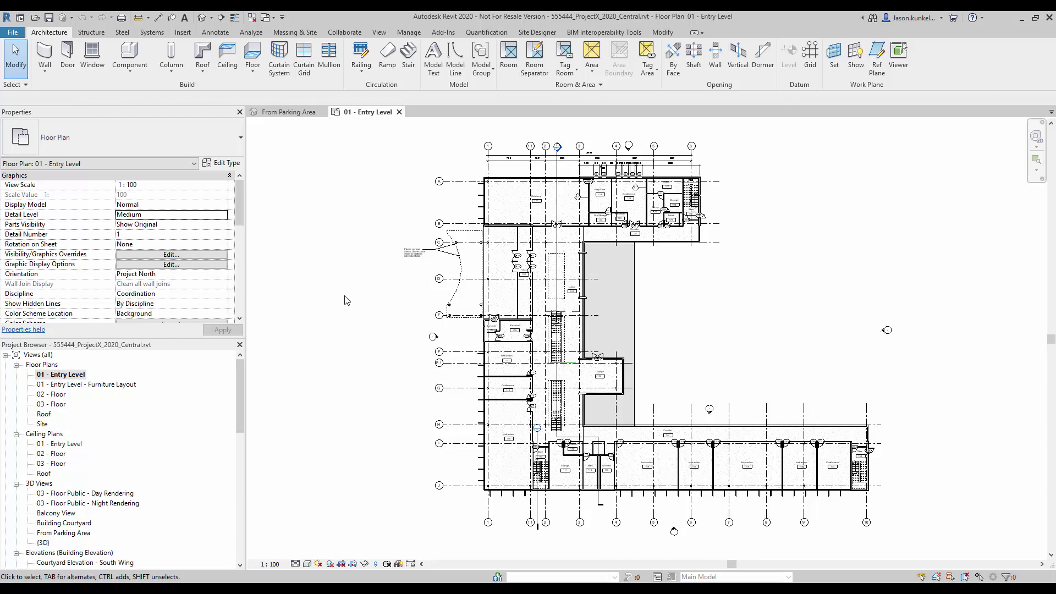
- Load the Model Health Dashboard Sample checkset from the library in Model Checker Setup
{"action": "left_click", "coordinate": [599, 33]}
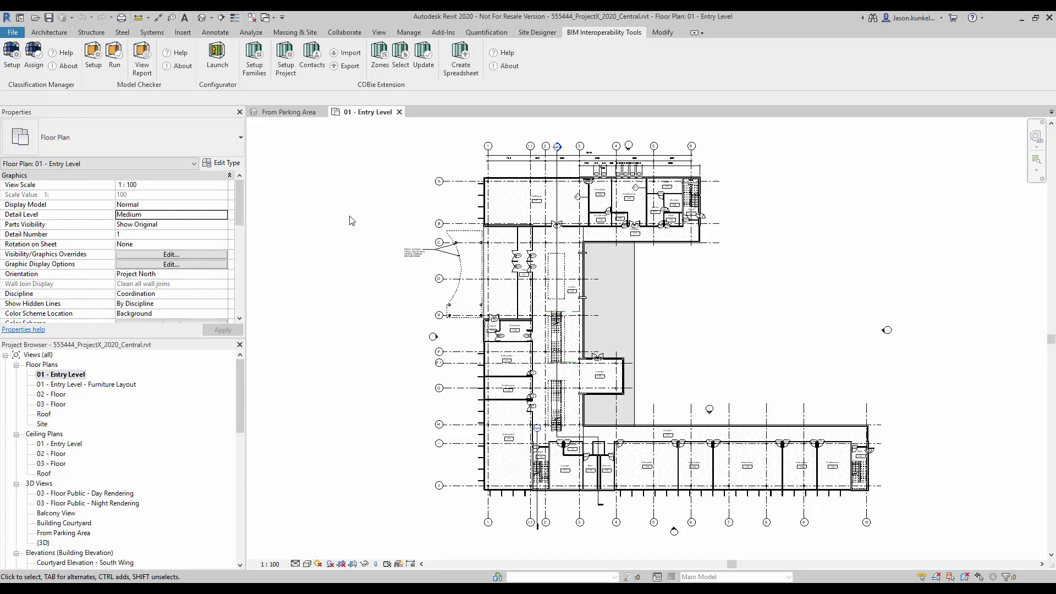
{"action": "left_click", "coordinate": [93, 58]}
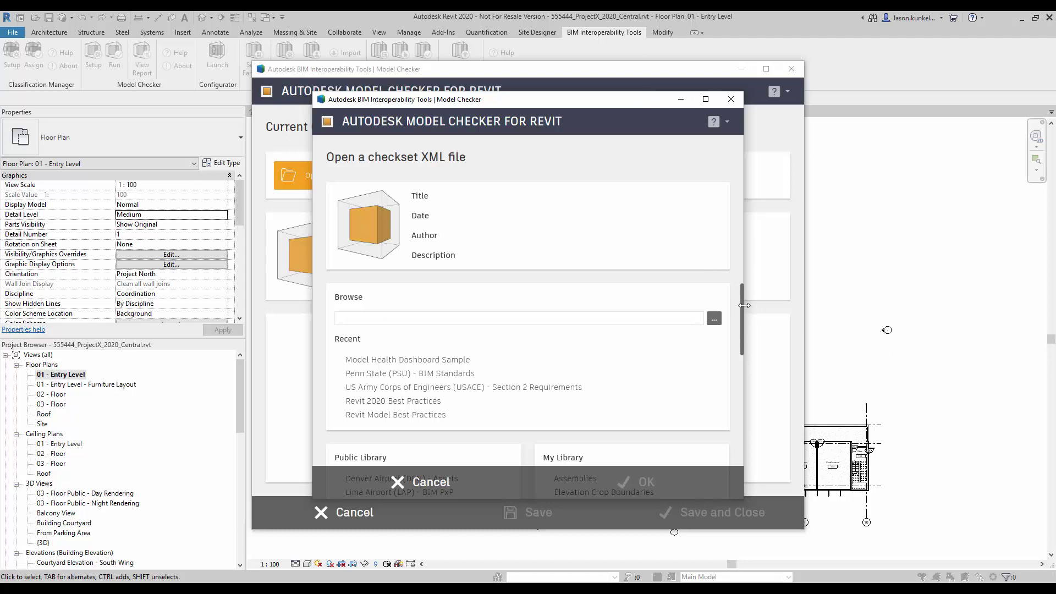
{"action": "left_click_drag", "start_coordinate": [742, 311], "coordinate": [731, 399]}
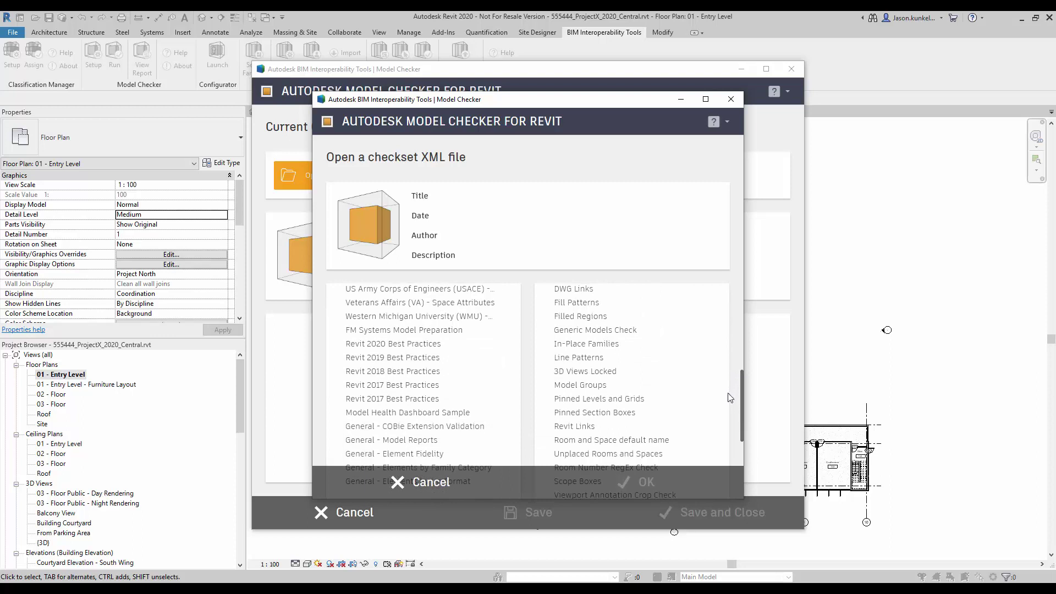
{"action": "left_click", "coordinate": [437, 416]}
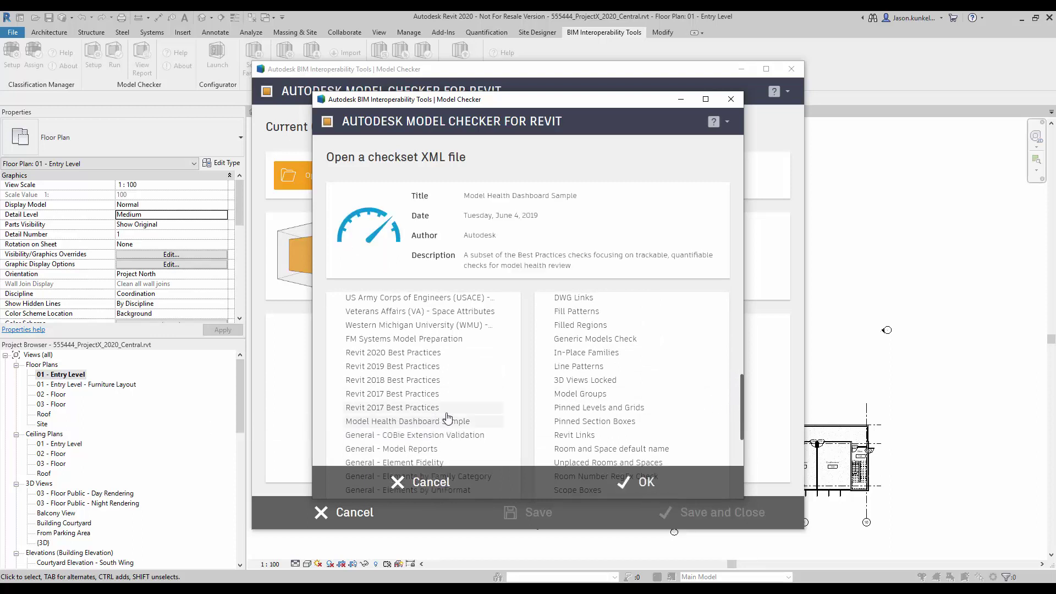
{"action": "left_click", "coordinate": [618, 486]}
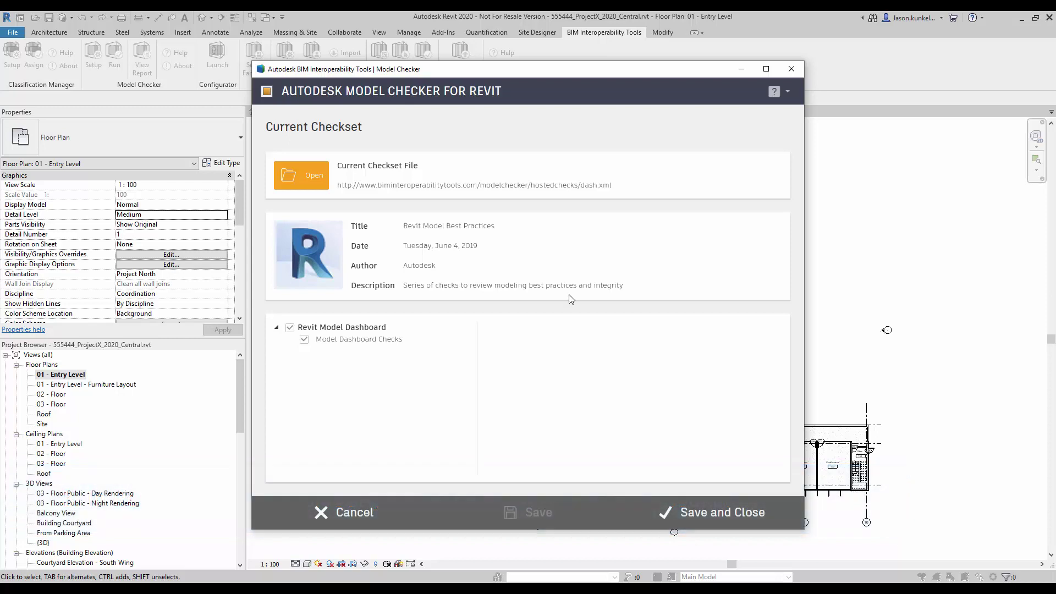
- Look through the Model Dashboard Checks list, then save and close the checkset setup
{"action": "left_click", "coordinate": [384, 345]}
{"action": "left_click_drag", "start_coordinate": [782, 374], "coordinate": [779, 463]}
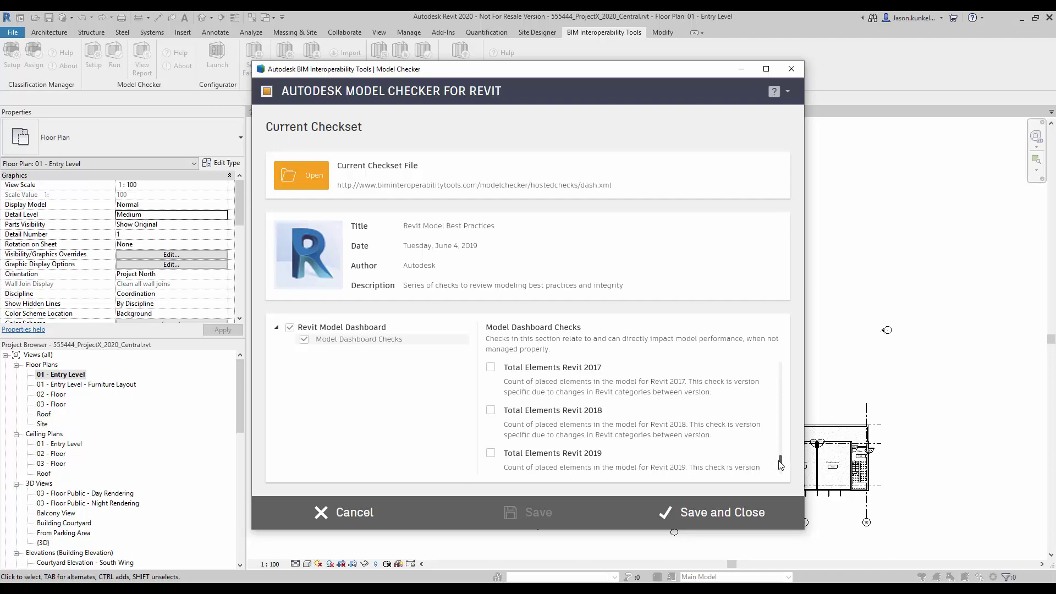
{"action": "scroll", "coordinate": [781, 463], "scroll_direction": "down", "scroll_amount": 2}
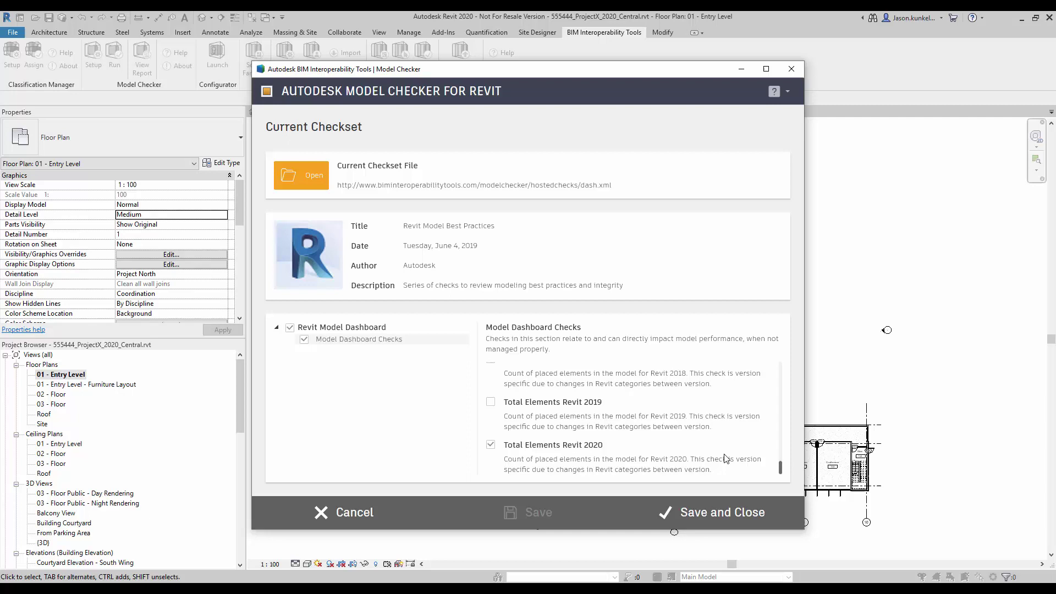
{"action": "scroll", "coordinate": [632, 443], "scroll_direction": "up", "scroll_amount": 2}
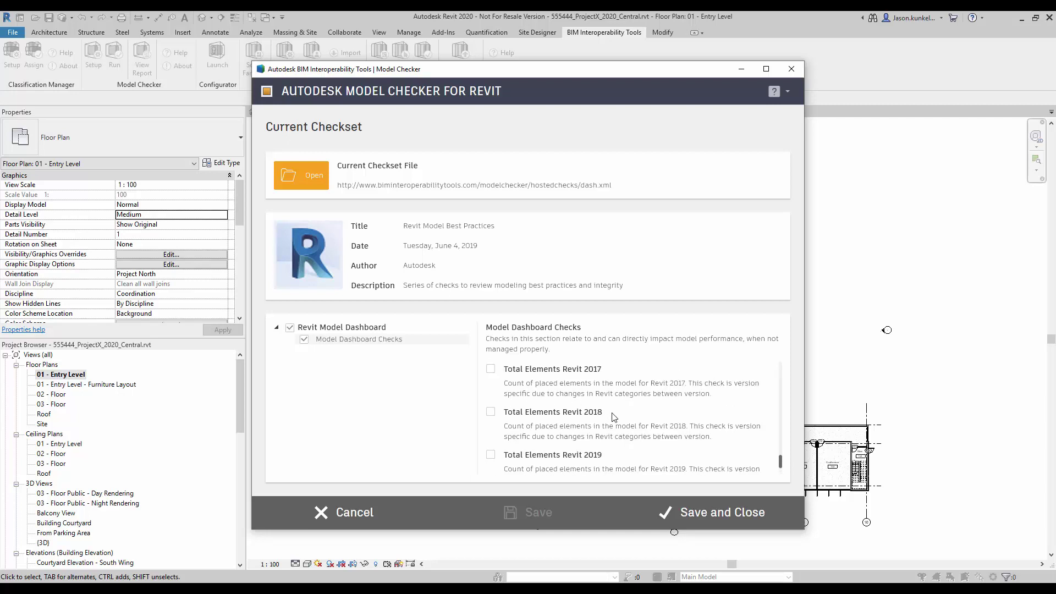
{"action": "left_click", "coordinate": [691, 512]}
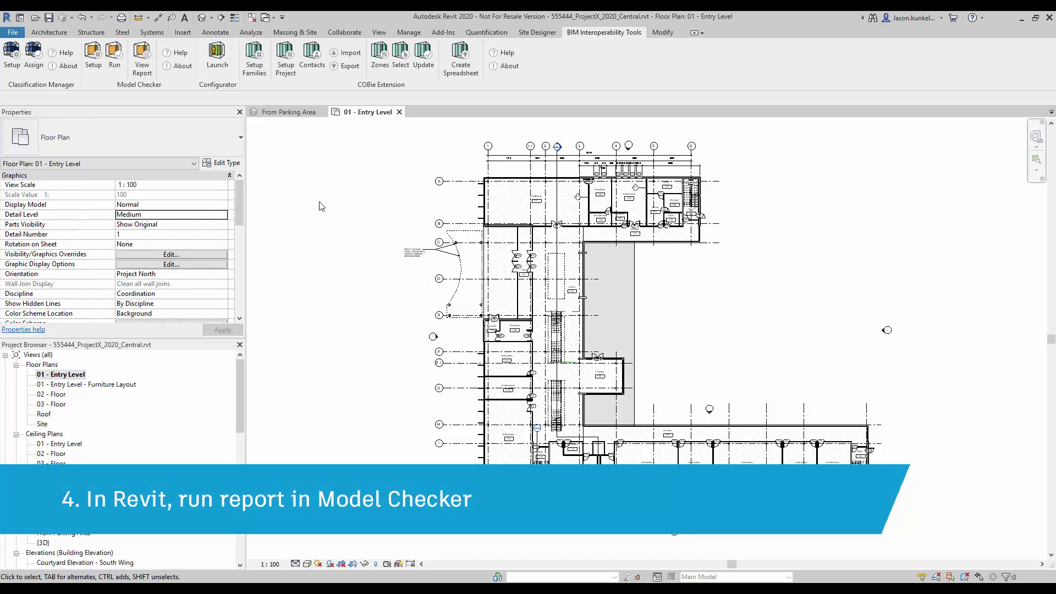
- Run the Model Checker report on the ProjectX central model
{"action": "left_click", "coordinate": [115, 70]}
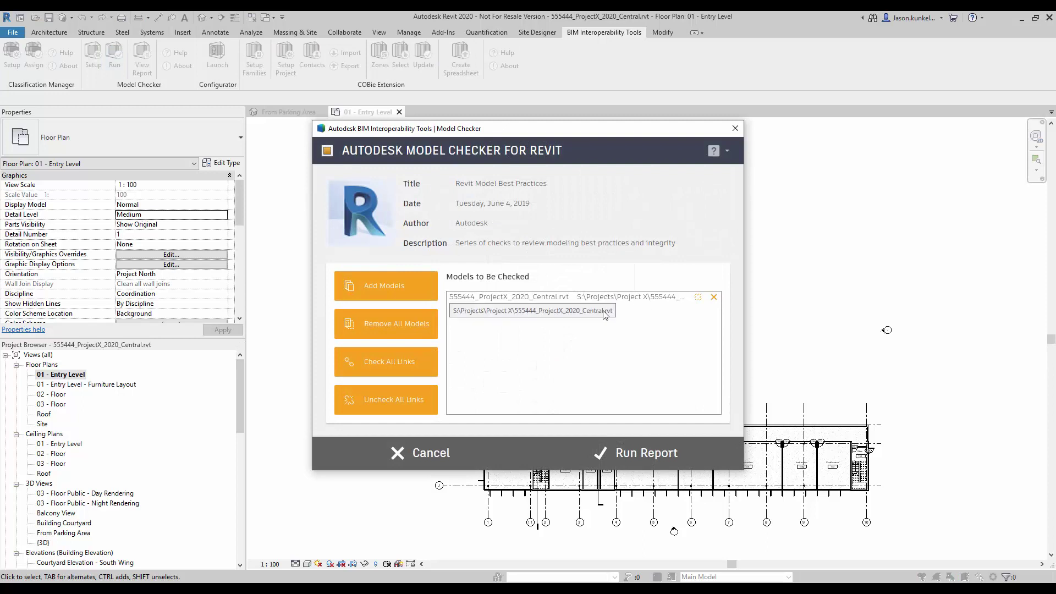
{"action": "left_click", "coordinate": [617, 453]}
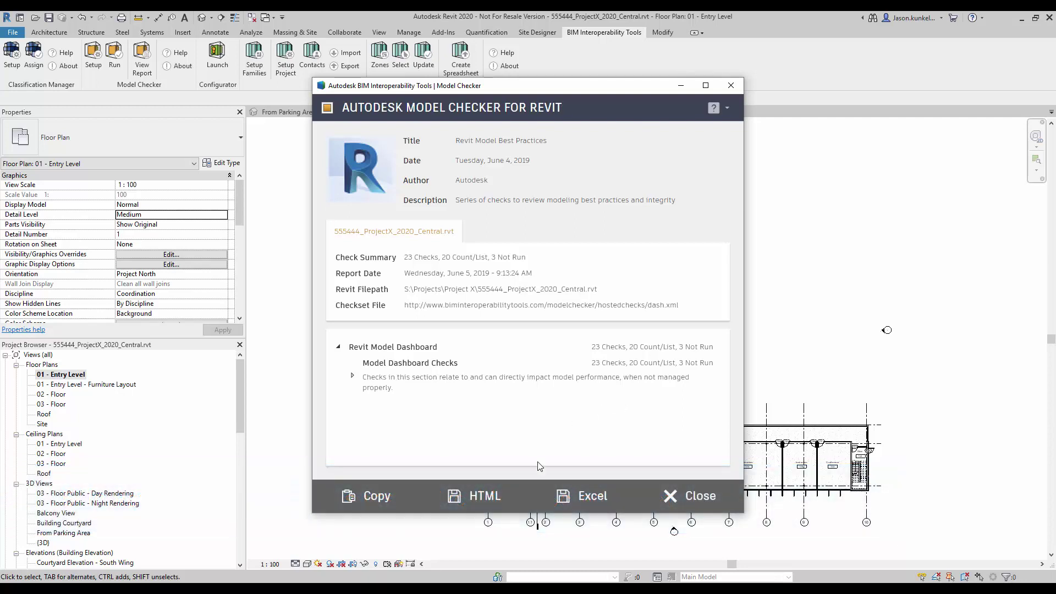
- Export the results to Excel, saving into S:\Projects\Project X\Reports
{"action": "left_click", "coordinate": [624, 507]}
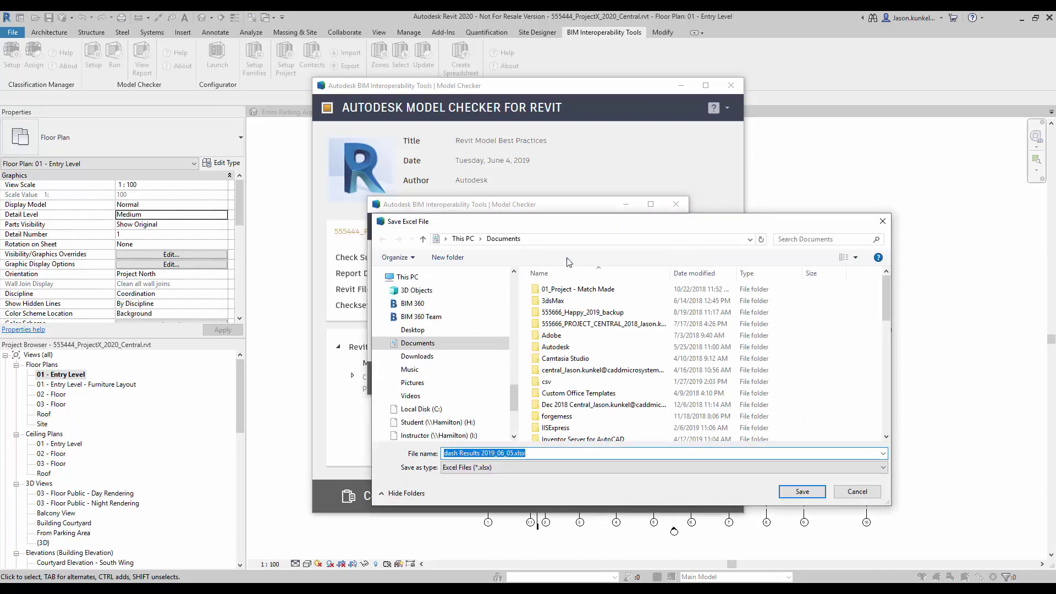
{"action": "left_click", "coordinate": [570, 242]}
{"action": "type", "text": "s:\\"}
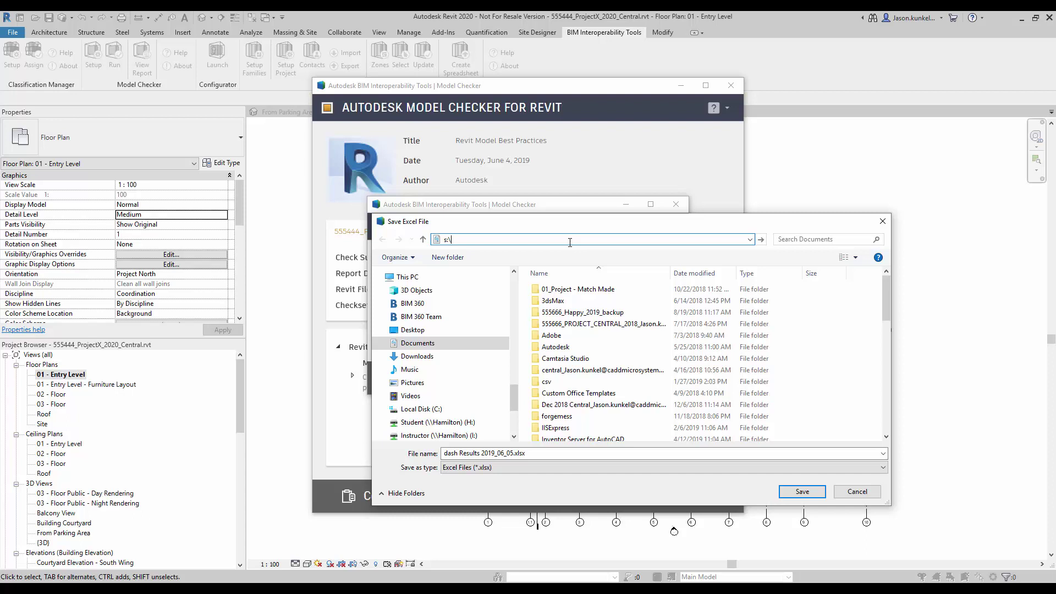
{"action": "key", "text": "Return"}
{"action": "left_click", "coordinate": [556, 290]}
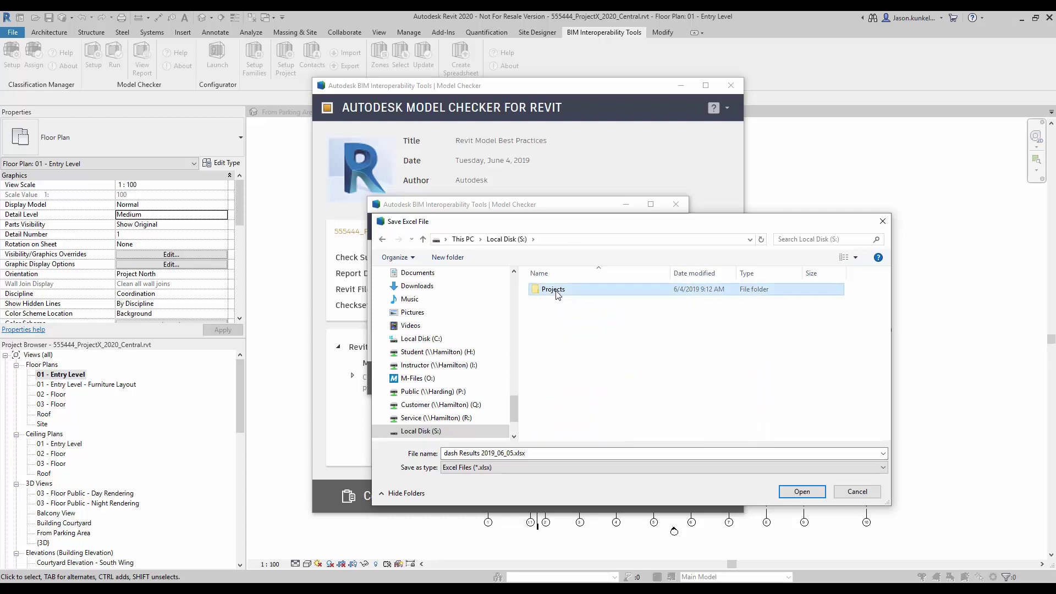
{"action": "double_click", "coordinate": [555, 290]}
{"action": "double_click", "coordinate": [555, 290]}
{"action": "left_click", "coordinate": [557, 303]}
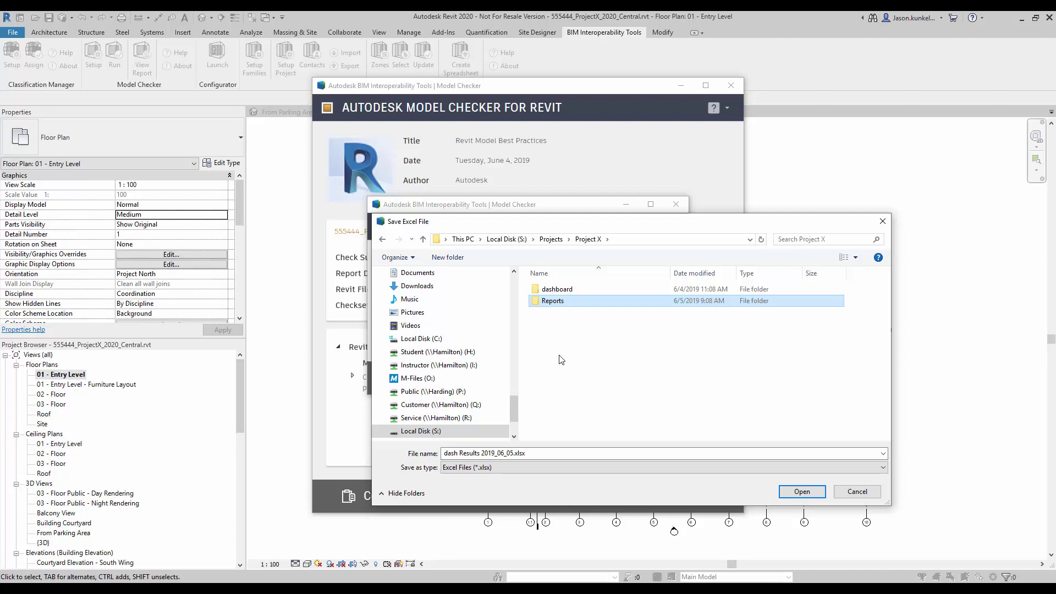
{"action": "left_click", "coordinate": [564, 337]}
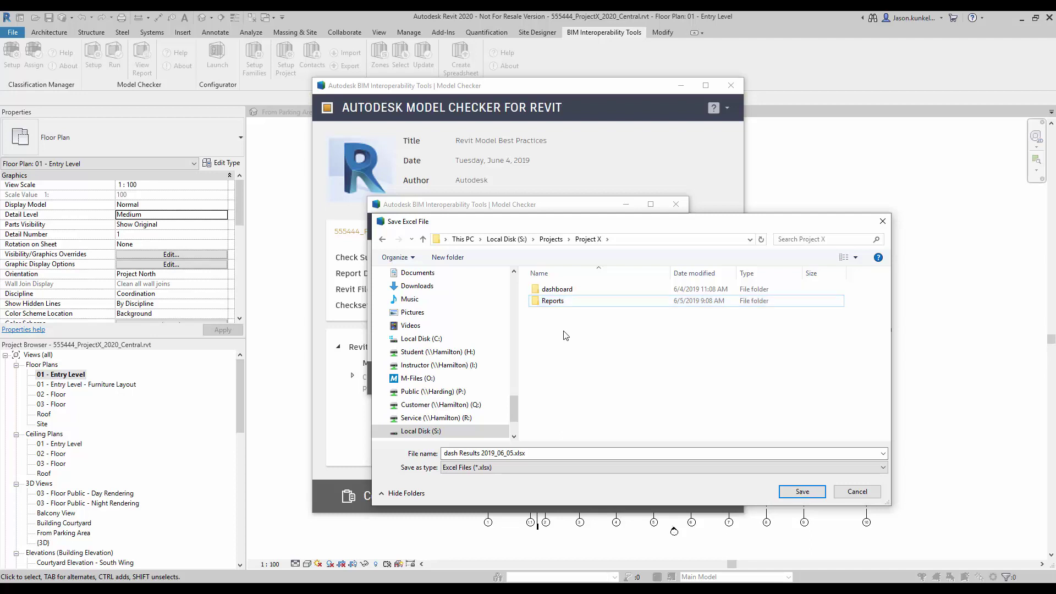
{"action": "double_click", "coordinate": [553, 301]}
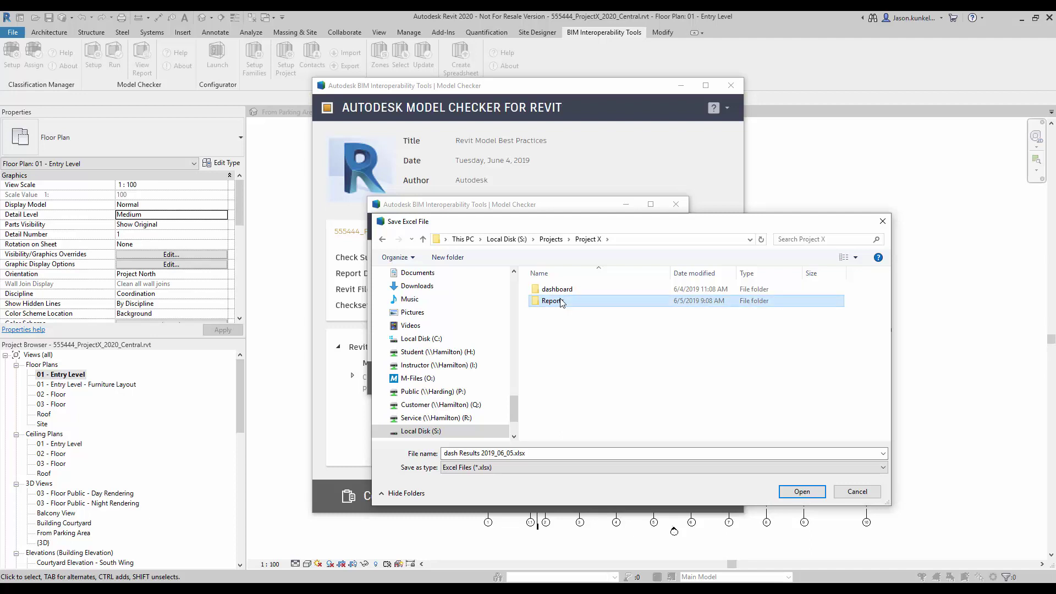
- Save the export as 001.xlsx without opening it, and close the Model Checker
{"action": "left_click", "coordinate": [548, 452]}
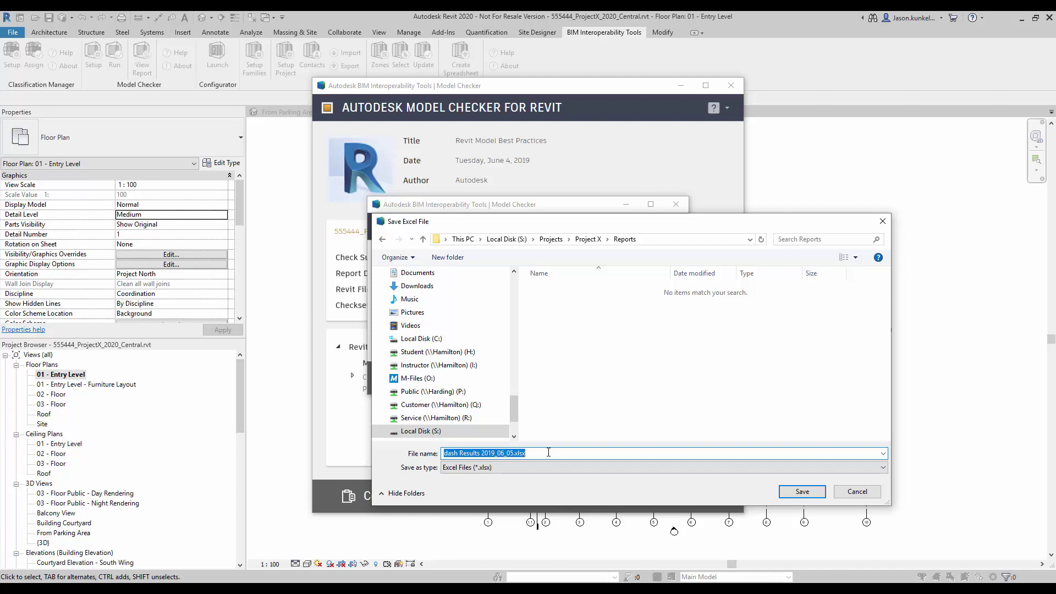
{"action": "type", "text": "001"}
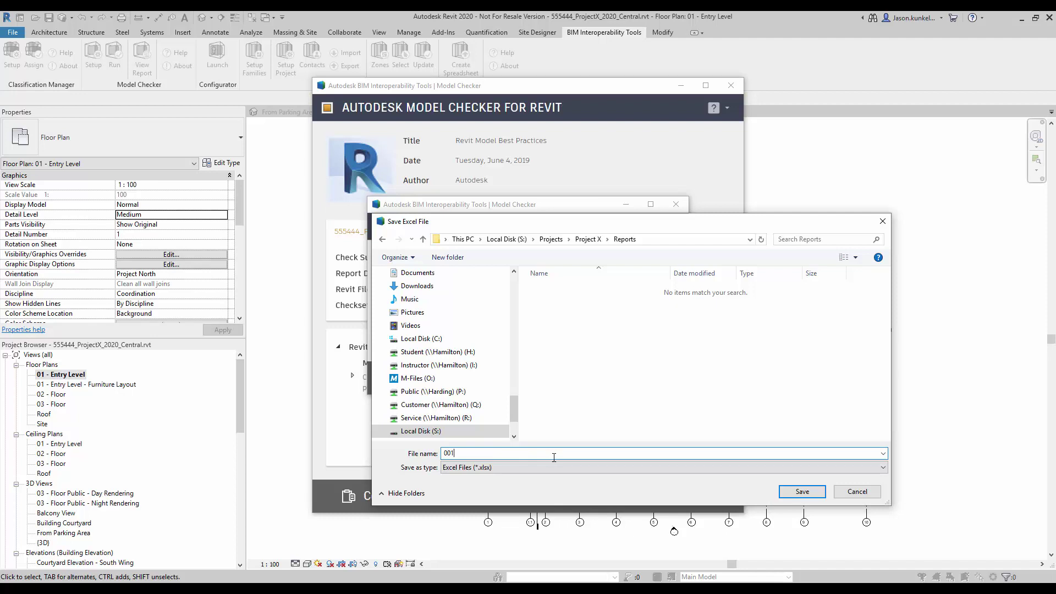
{"action": "left_click", "coordinate": [795, 492]}
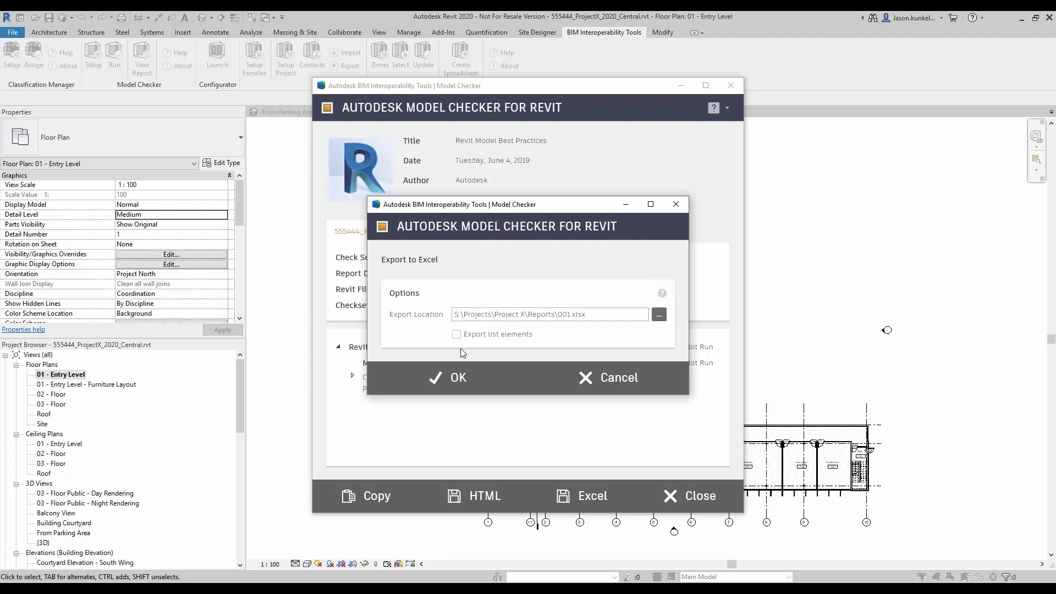
{"action": "left_click", "coordinate": [459, 378]}
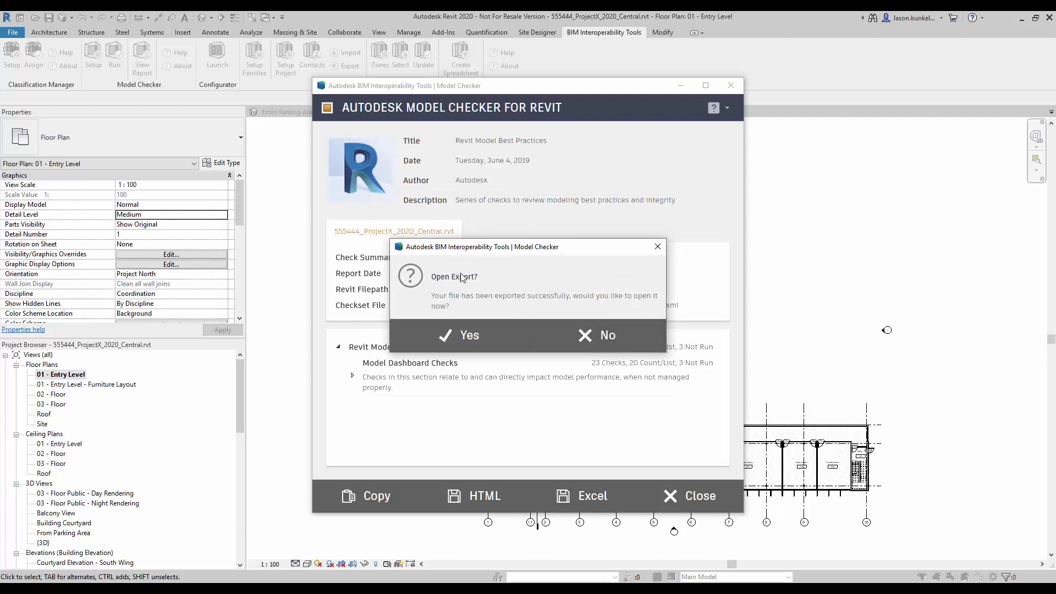
{"action": "left_click", "coordinate": [596, 338]}
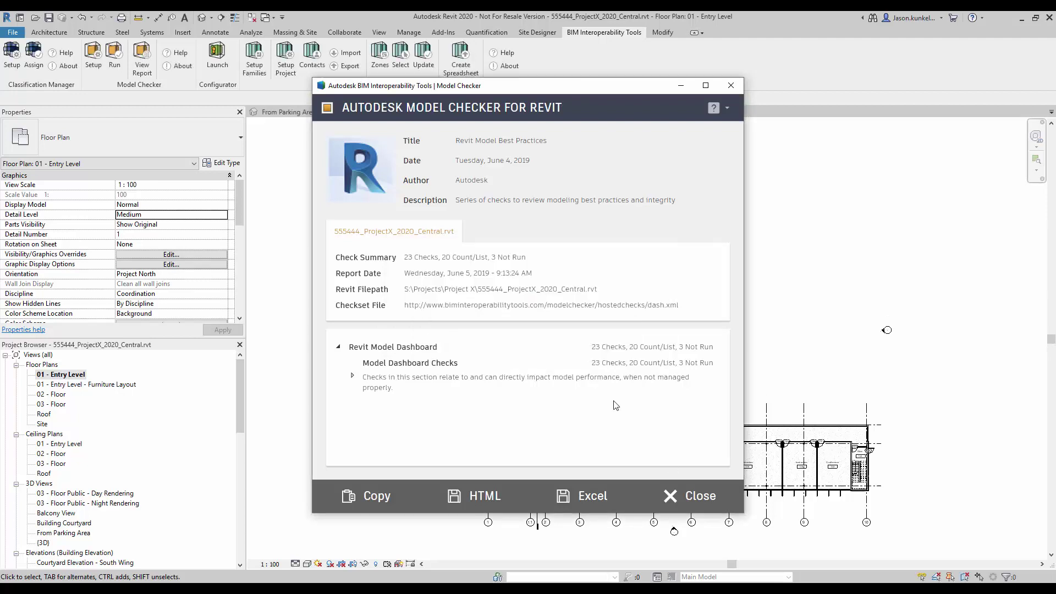
{"action": "left_click", "coordinate": [691, 500]}
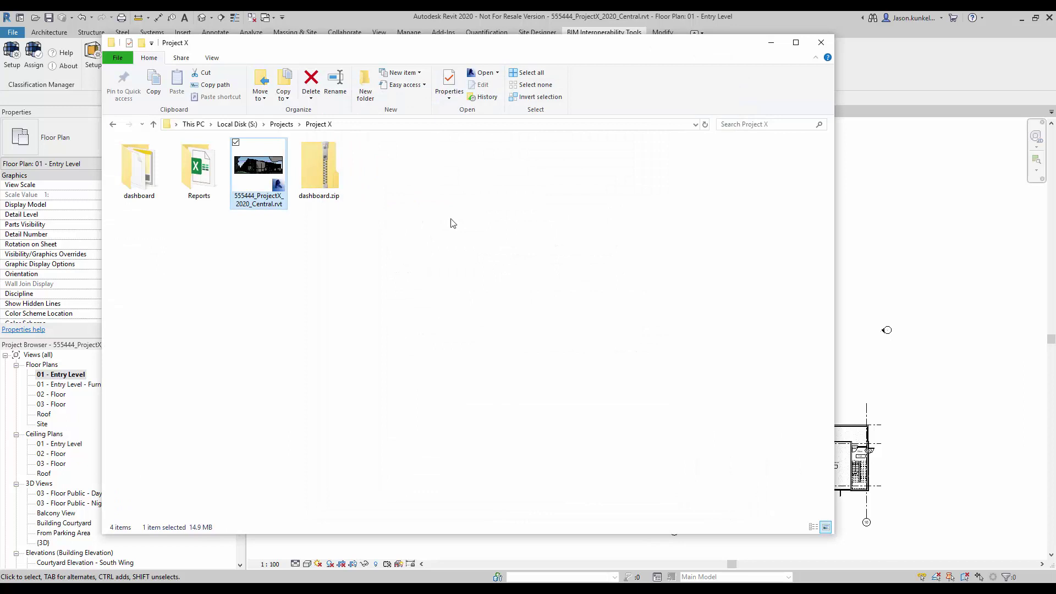
- Open the Reports folder and display 001.xlsx in Large icons view
{"action": "double_click", "coordinate": [201, 168]}
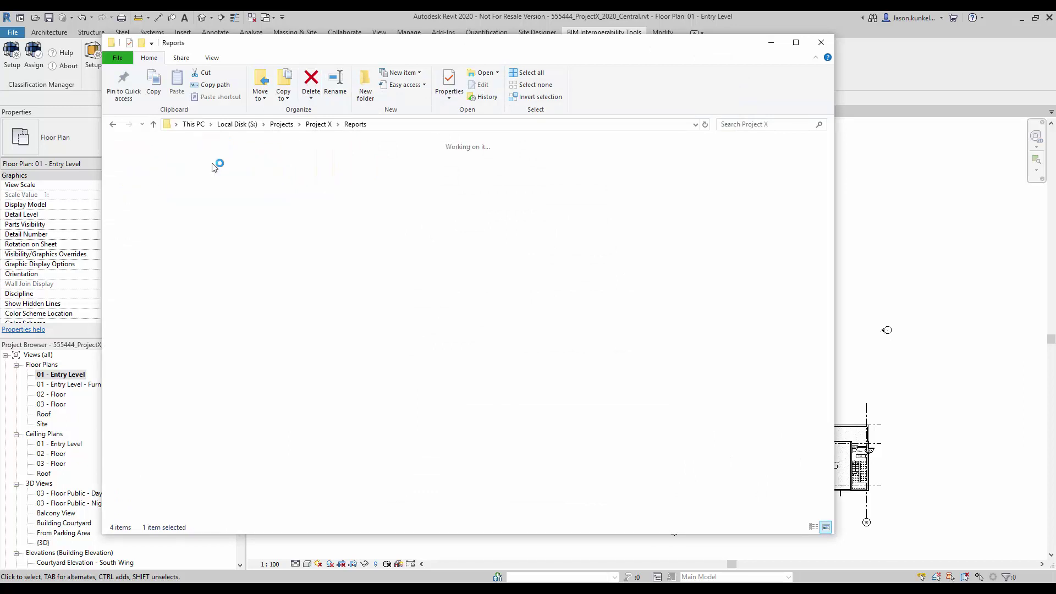
{"action": "left_click", "coordinate": [825, 526]}
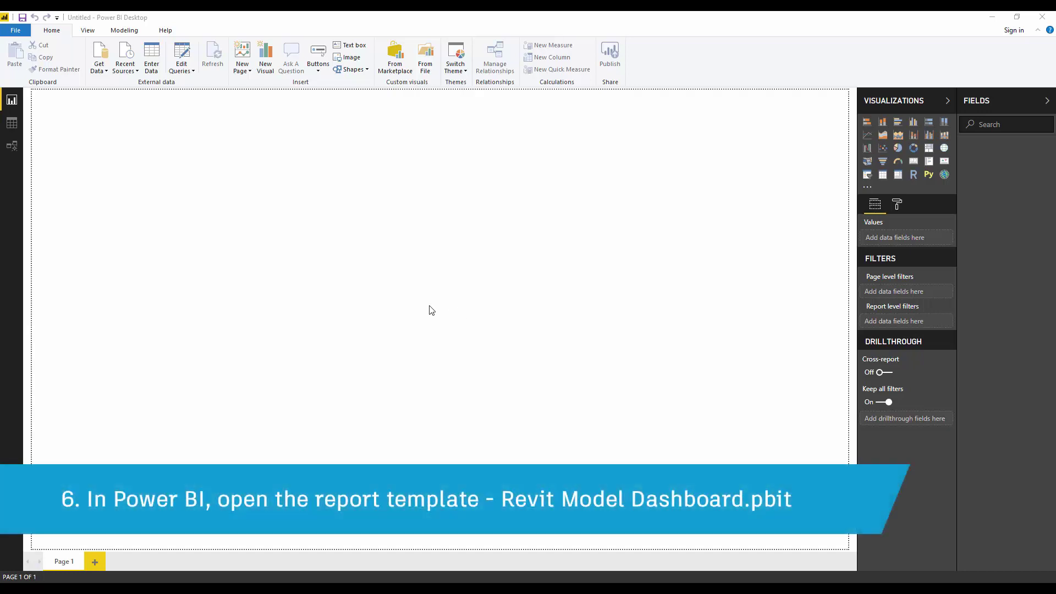
- Open Revit Model Dashboard.pbit, filtering the file list to Power BI template files (*.pbit)
{"action": "left_click", "coordinate": [22, 31]}
{"action": "left_click", "coordinate": [28, 77]}
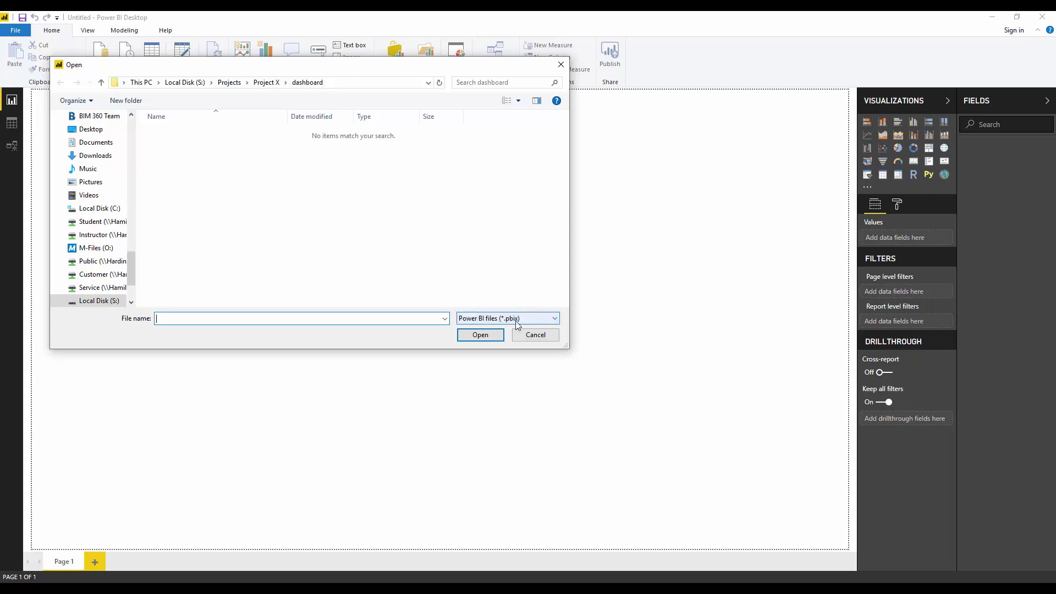
{"action": "left_click", "coordinate": [533, 322]}
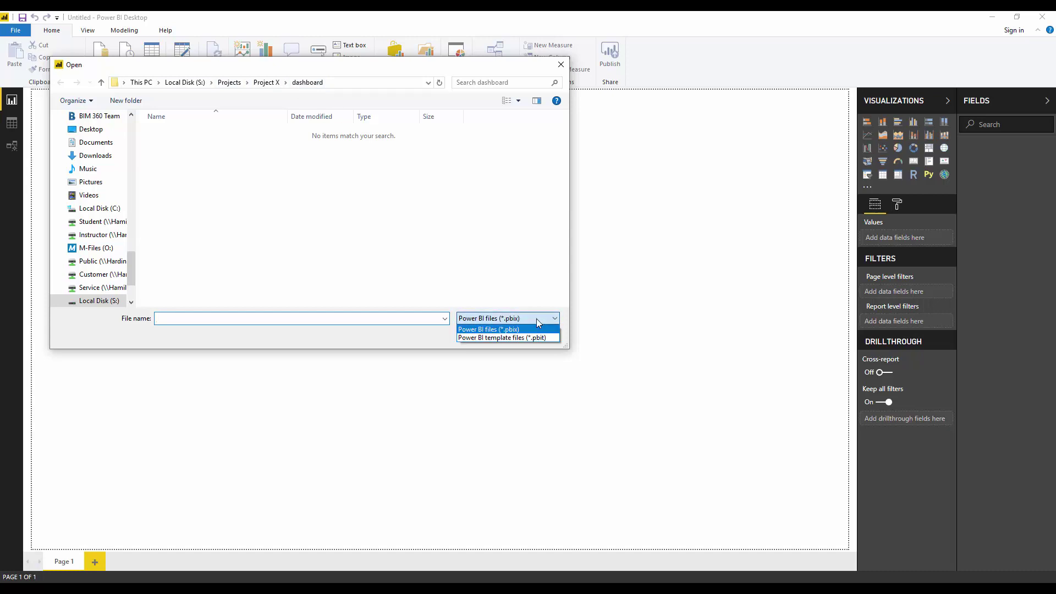
{"action": "left_click", "coordinate": [533, 337]}
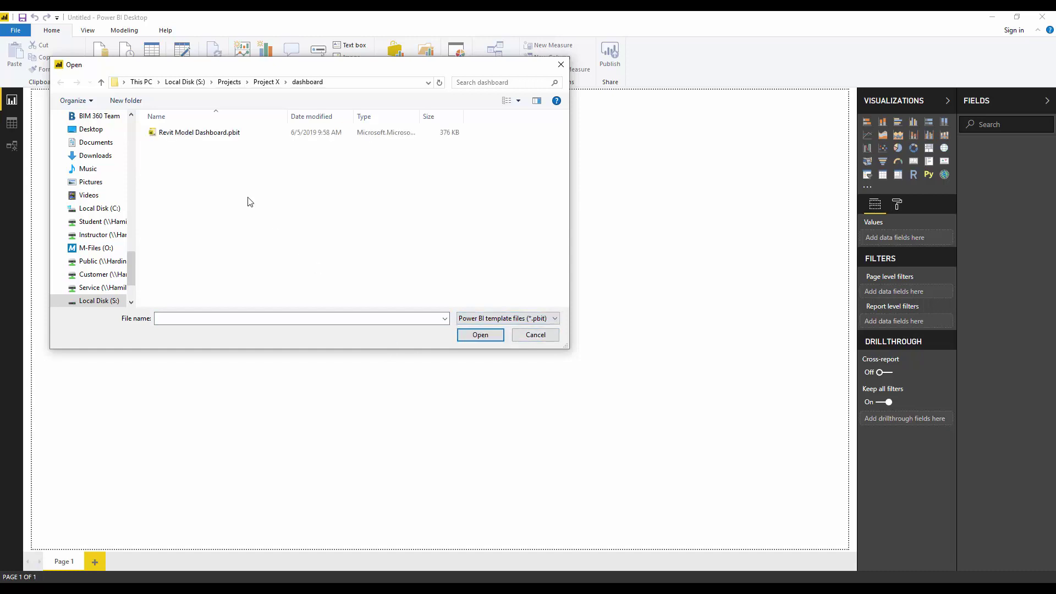
{"action": "left_click", "coordinate": [204, 134]}
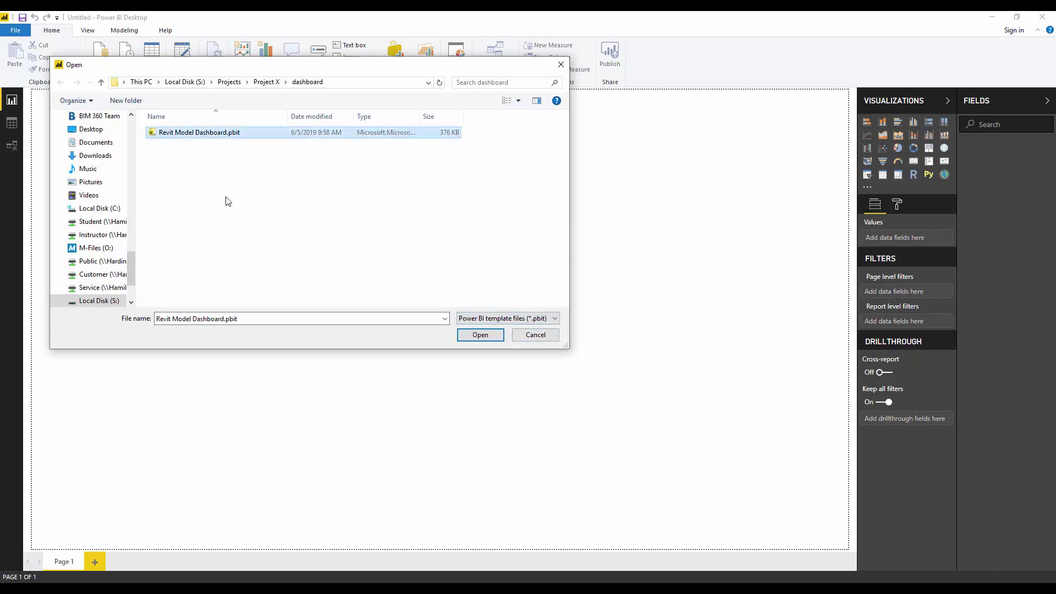
{"action": "left_click", "coordinate": [475, 336]}
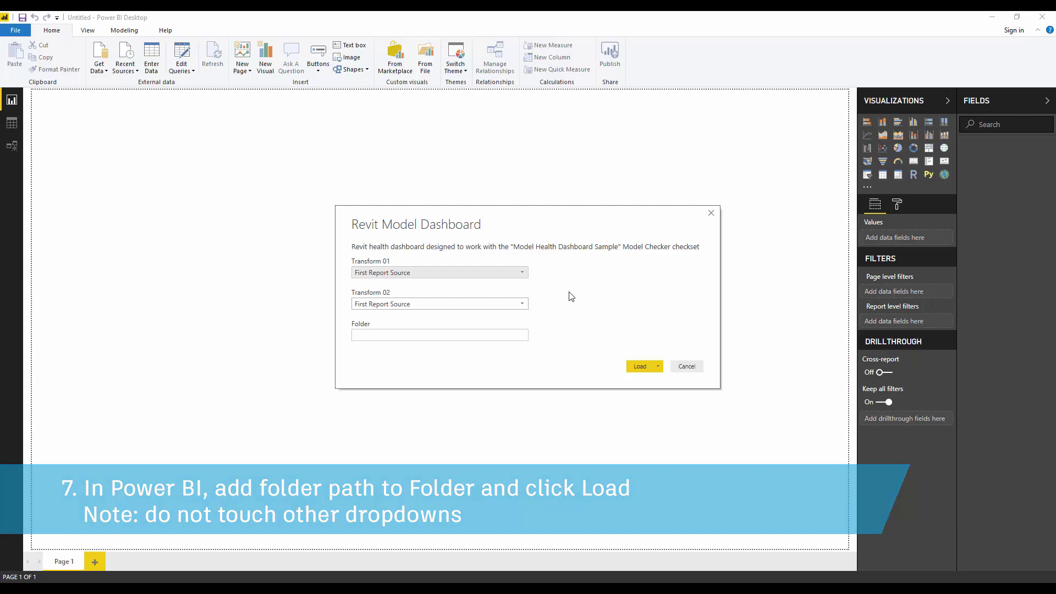
- Copy the Reports folder path from File Explorer into the Folder parameter and load
{"action": "left_click", "coordinate": [440, 336]}
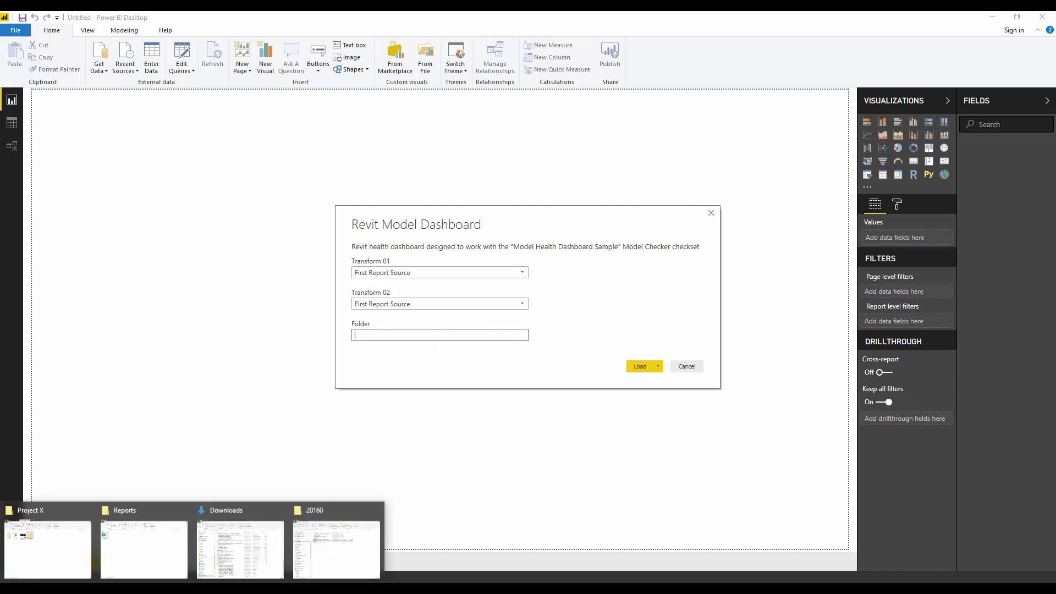
{"action": "left_click", "coordinate": [144, 536]}
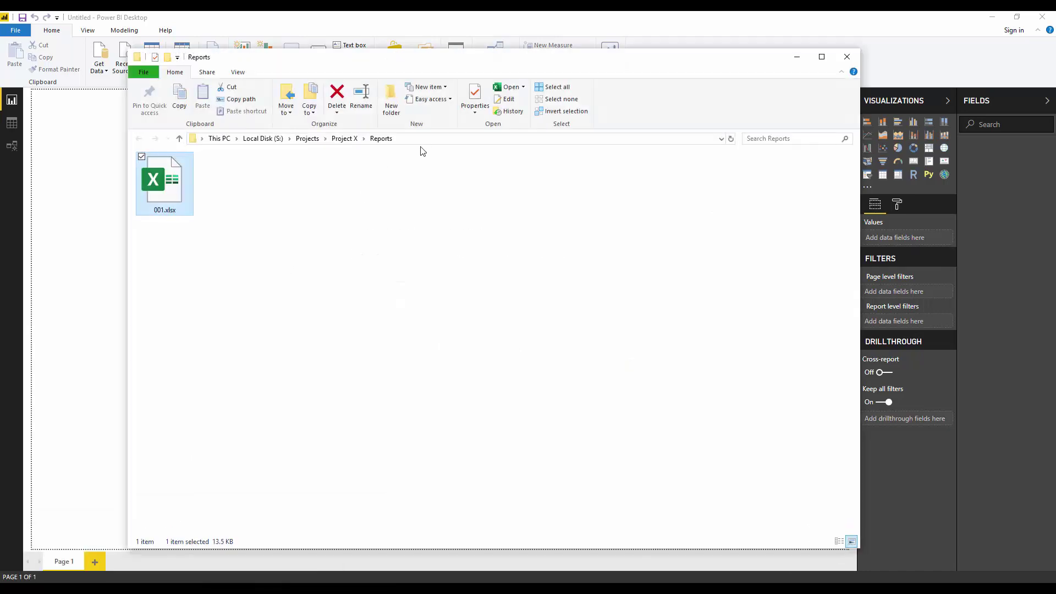
{"action": "left_click", "coordinate": [429, 141]}
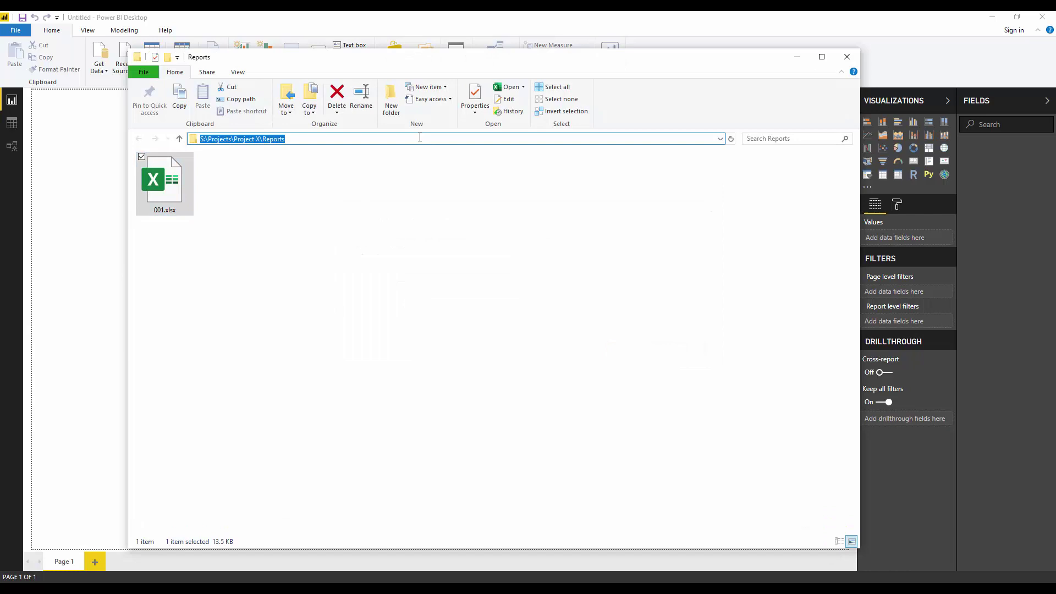
{"action": "right_click", "coordinate": [266, 141]}
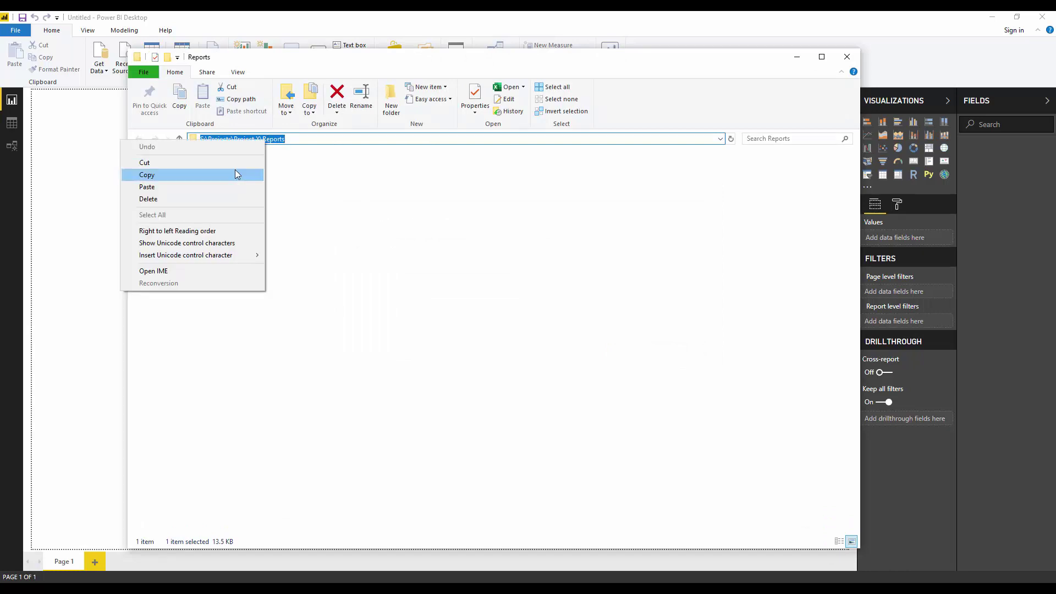
{"action": "left_click", "coordinate": [235, 169]}
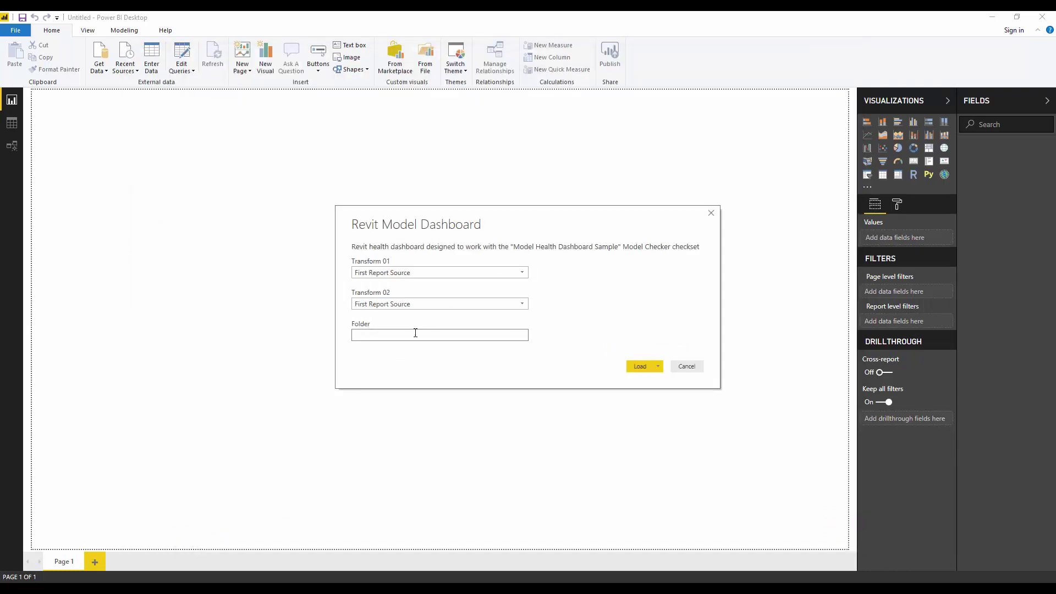
{"action": "right_click", "coordinate": [415, 333]}
{"action": "left_click", "coordinate": [391, 384]}
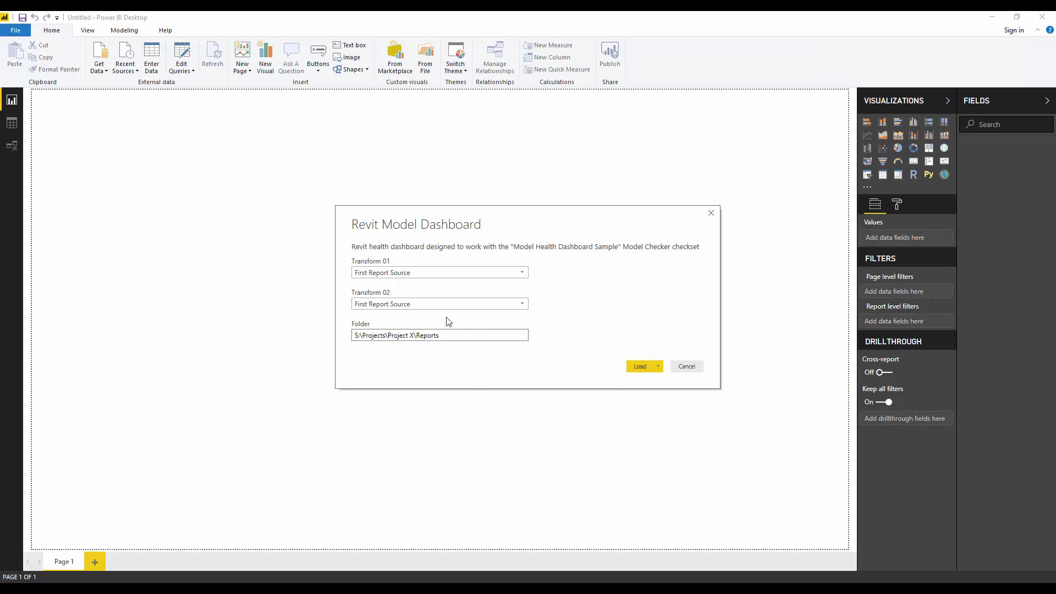
{"action": "left_click", "coordinate": [639, 368]}
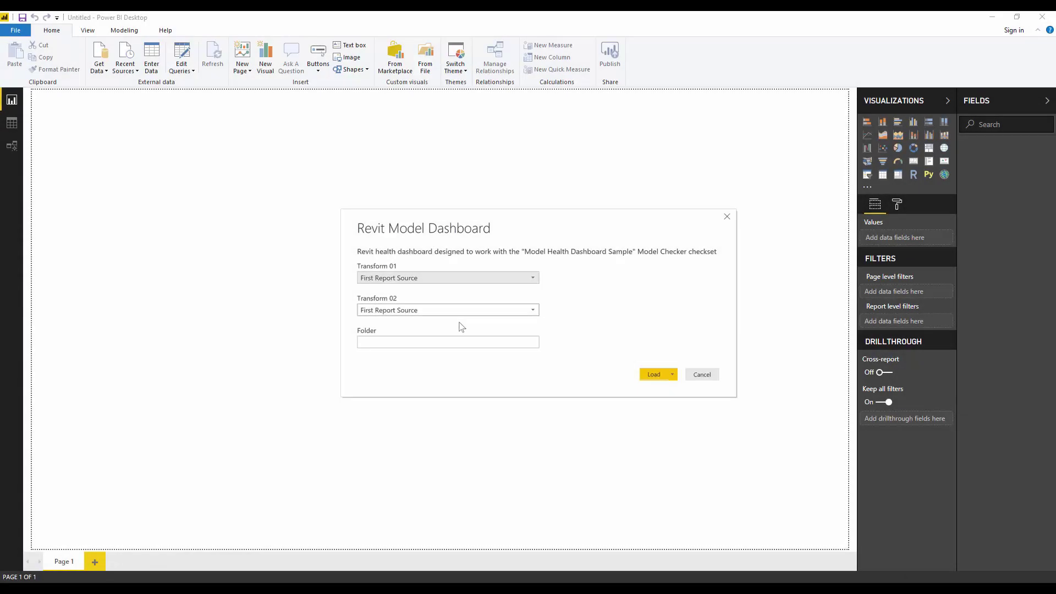
- Paste the folder path into the empty Folder parameter again and load the template
{"action": "left_click", "coordinate": [455, 340]}
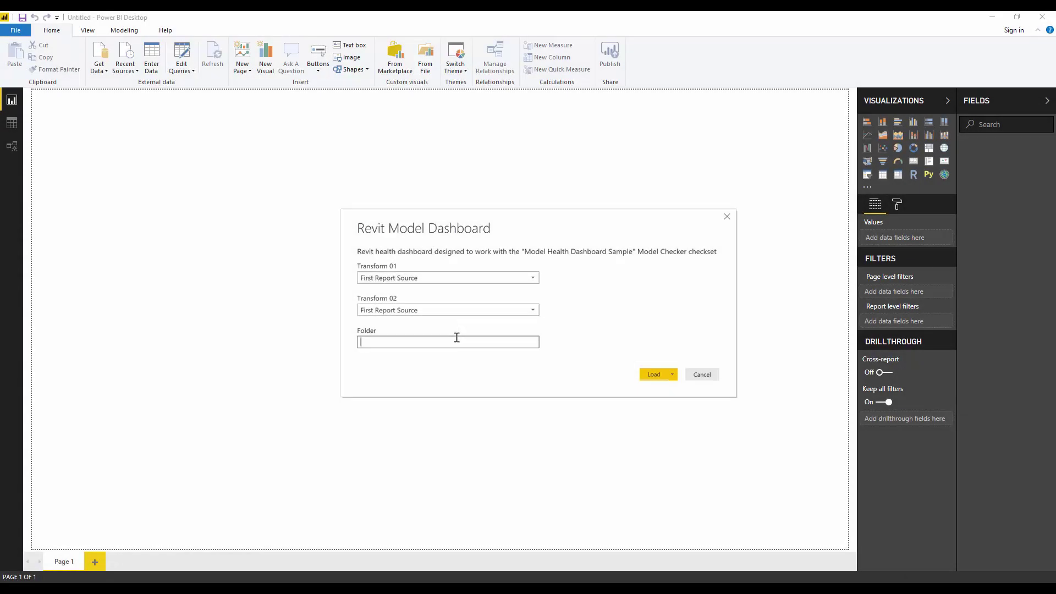
{"action": "key", "text": "ctrl+v"}
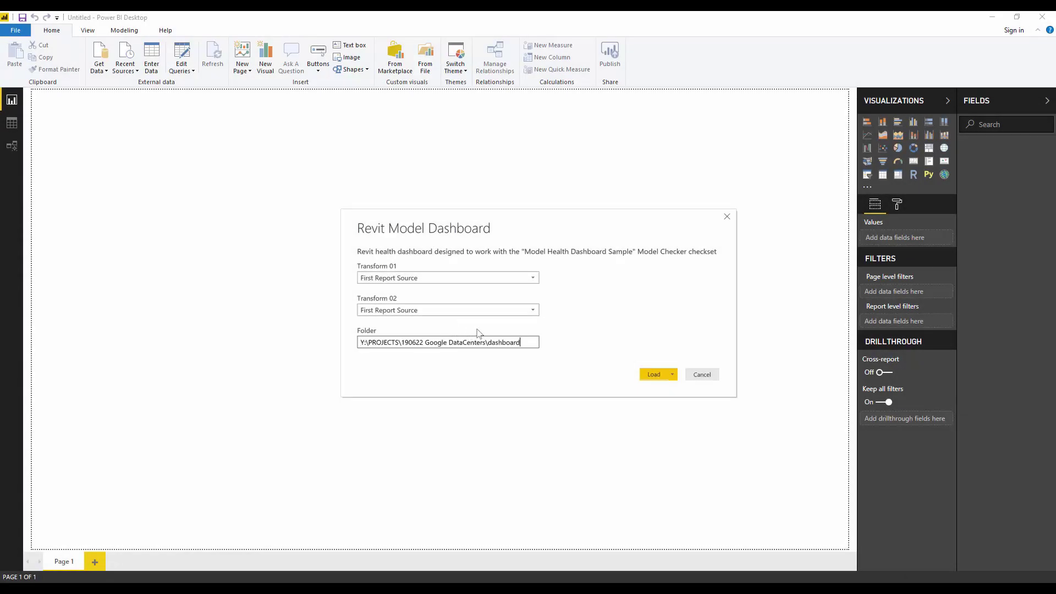
{"action": "left_click", "coordinate": [657, 374]}
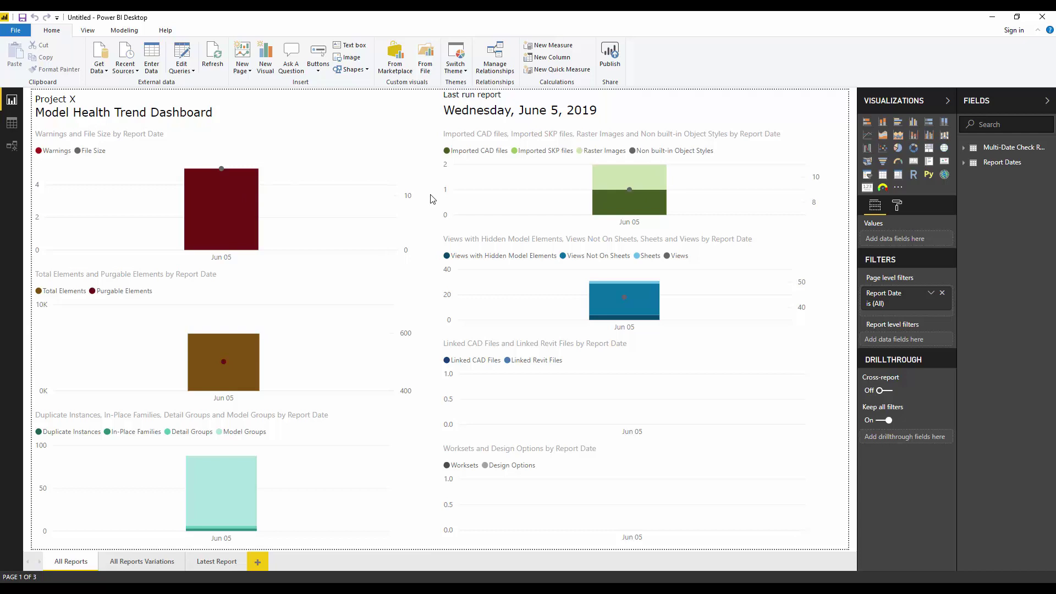
- Show the Latest Report page with its June 5, 2019 figures and open Save As
{"action": "left_click", "coordinate": [211, 562]}
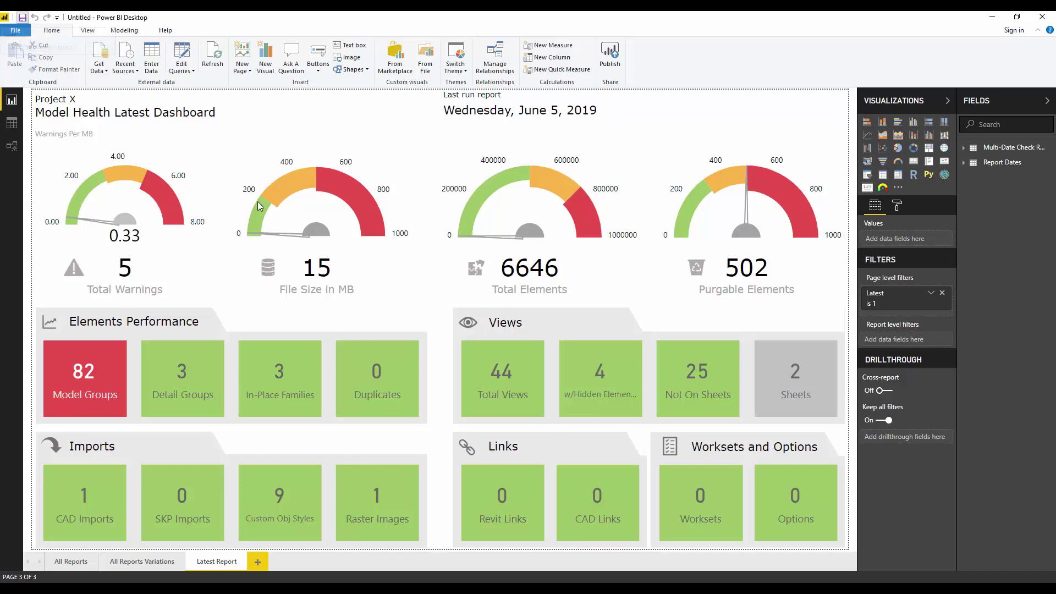
{"action": "left_click", "coordinate": [24, 17]}
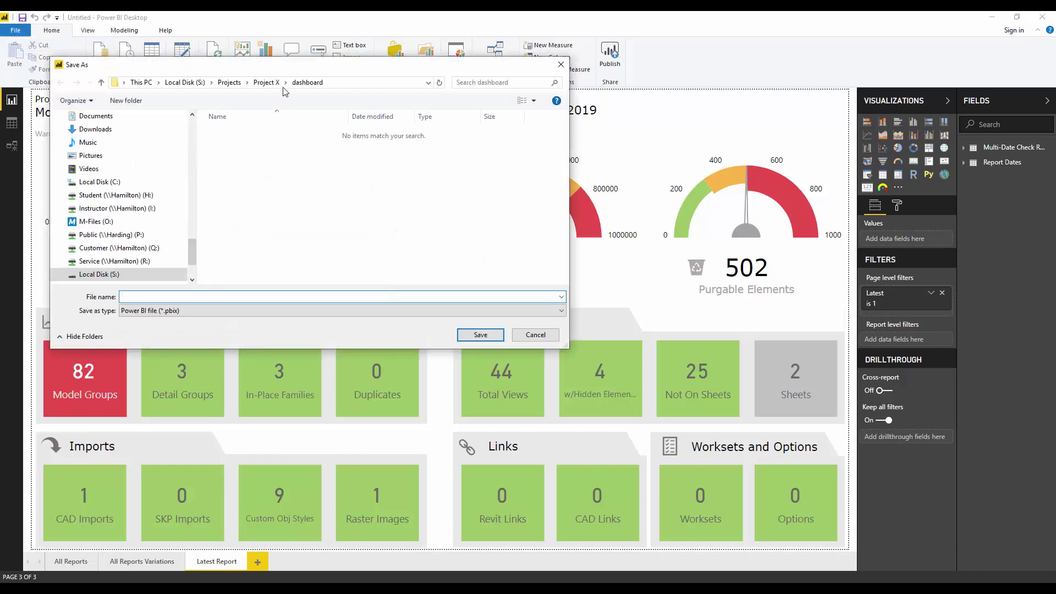
- Save the report in the Project X folder with the file name 'Revit dashboard'
{"action": "left_click", "coordinate": [266, 83]}
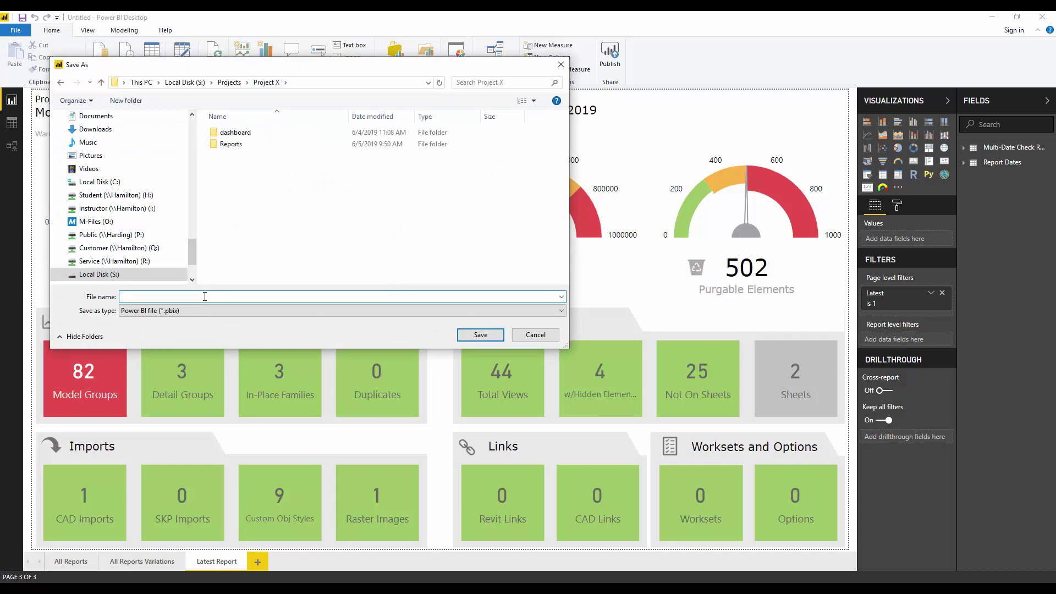
{"action": "type", "text": "Revit dashboard"}
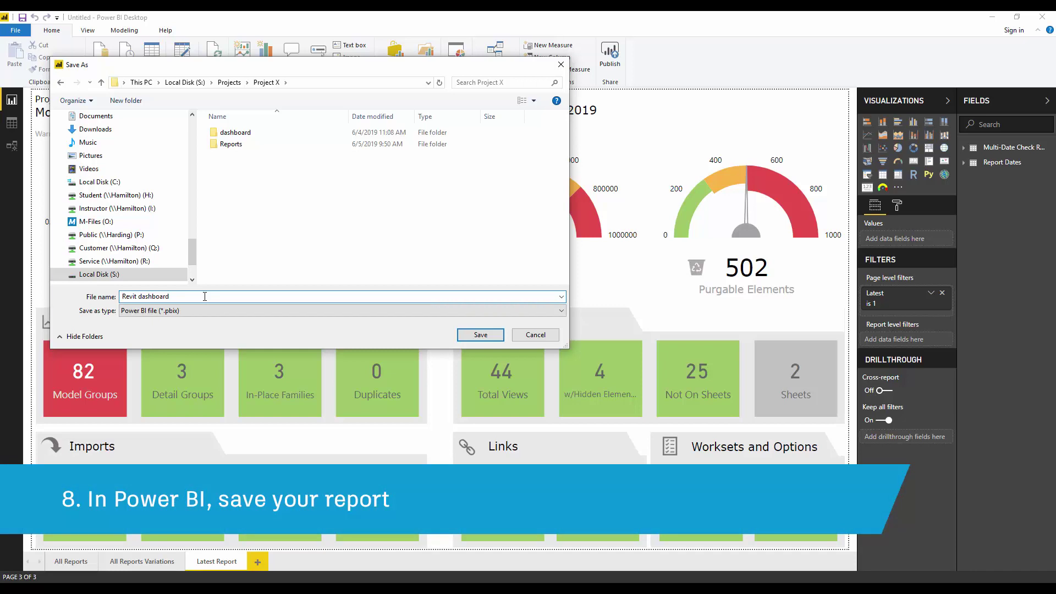
{"action": "left_click", "coordinate": [481, 335]}
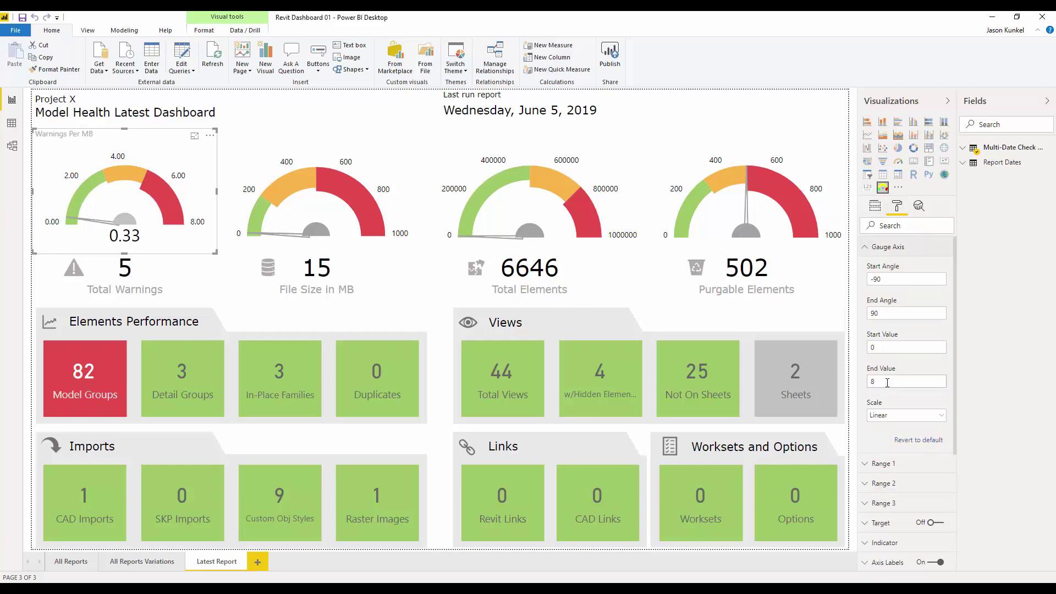
- Expand the gauge's range settings and change Range 2's start value from 3 to 2
{"action": "double_click", "coordinate": [893, 381]}
{"action": "left_click", "coordinate": [866, 251]}
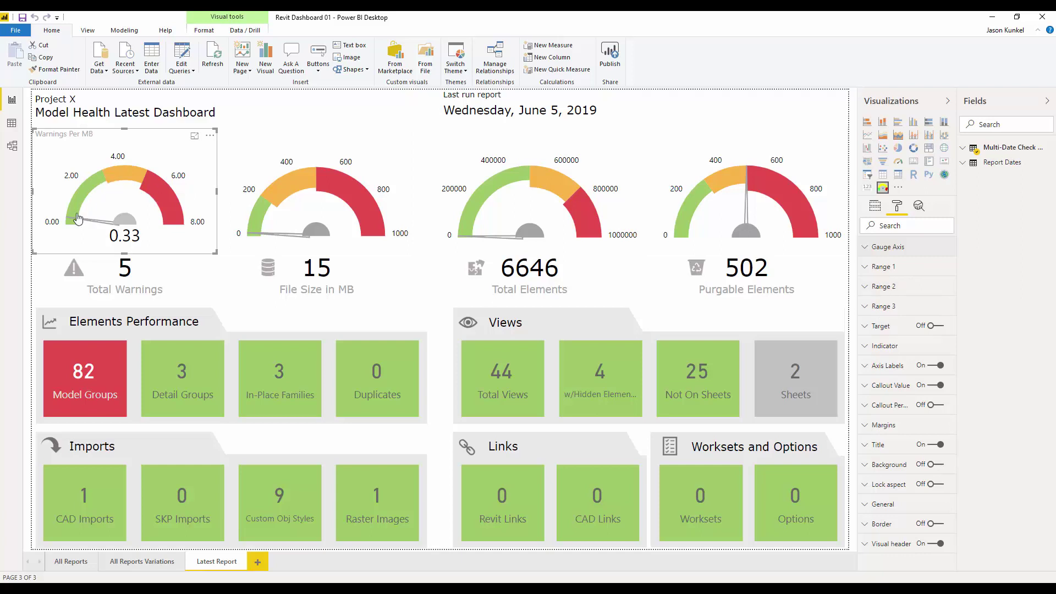
{"action": "left_click", "coordinate": [866, 267]}
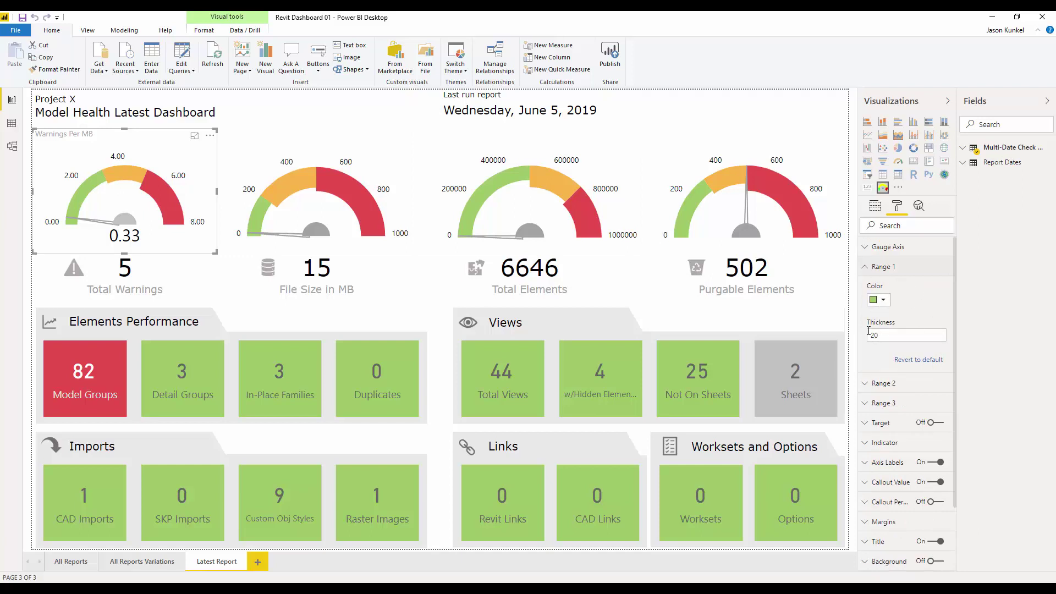
{"action": "left_click", "coordinate": [866, 385]}
{"action": "scroll", "coordinate": [888, 412], "scroll_direction": "down", "scroll_amount": 1}
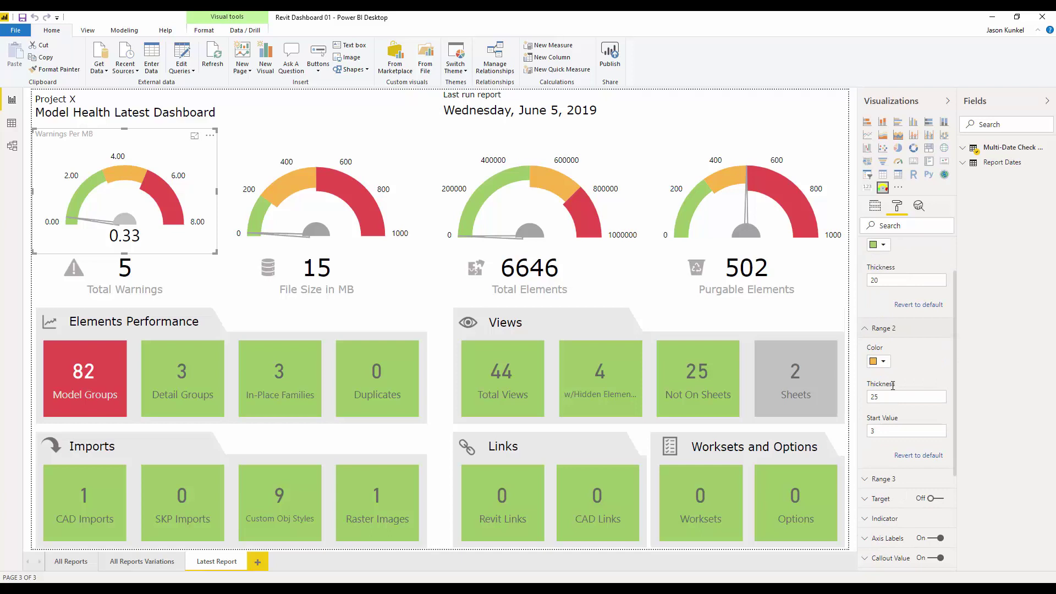
{"action": "left_click", "coordinate": [880, 429]}
{"action": "key", "text": "BackSpace"}
{"action": "type", "text": "2"}
- Change the gauge's Range 3 start value from 5 to 6
{"action": "left_click", "coordinate": [873, 477]}
{"action": "scroll", "coordinate": [885, 440], "scroll_direction": "down", "scroll_amount": 3}
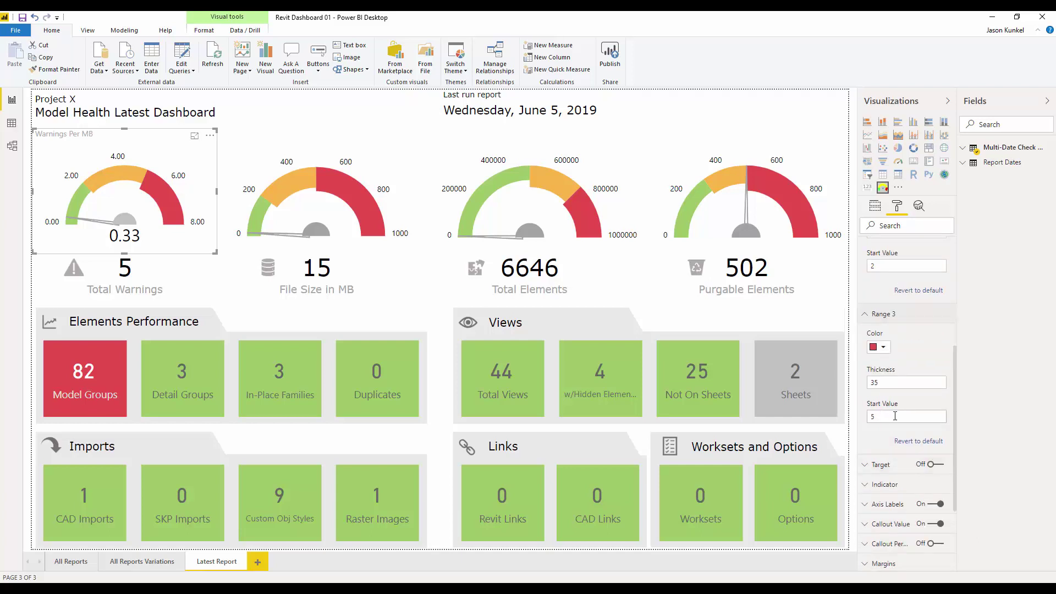
{"action": "left_click", "coordinate": [893, 419]}
{"action": "type", "text": "6"}
{"action": "left_click", "coordinate": [906, 381]}
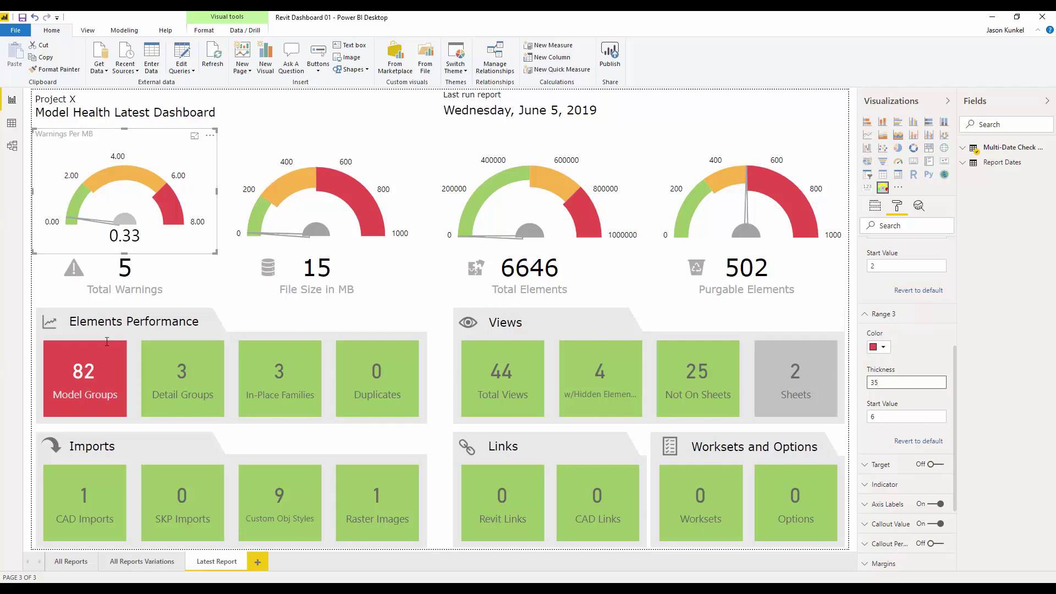
- Select the Model Groups card and expand its Fill section in the Format pane
{"action": "left_click", "coordinate": [105, 361]}
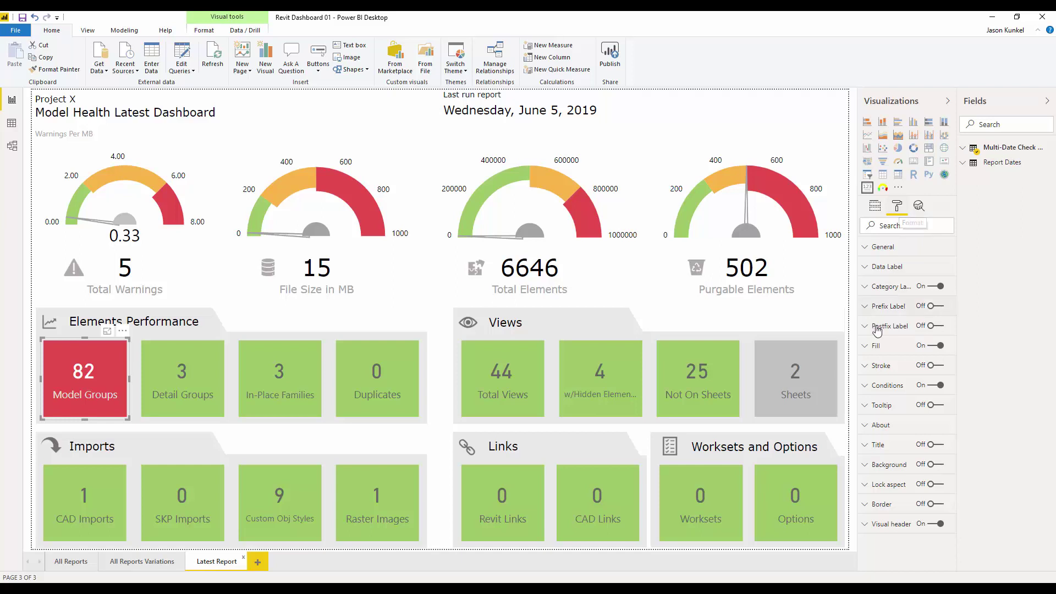
{"action": "left_click", "coordinate": [871, 347]}
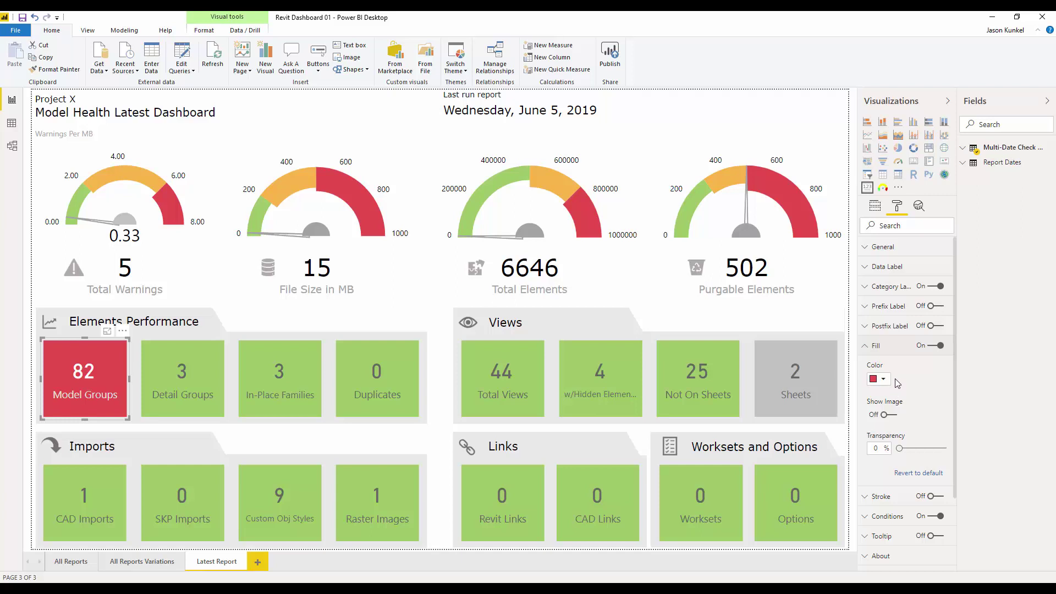
- Change the card's second conditional rule value from 50 to 100, turning its 82 value orange
{"action": "scroll", "coordinate": [896, 385], "scroll_direction": "down", "scroll_amount": 3}
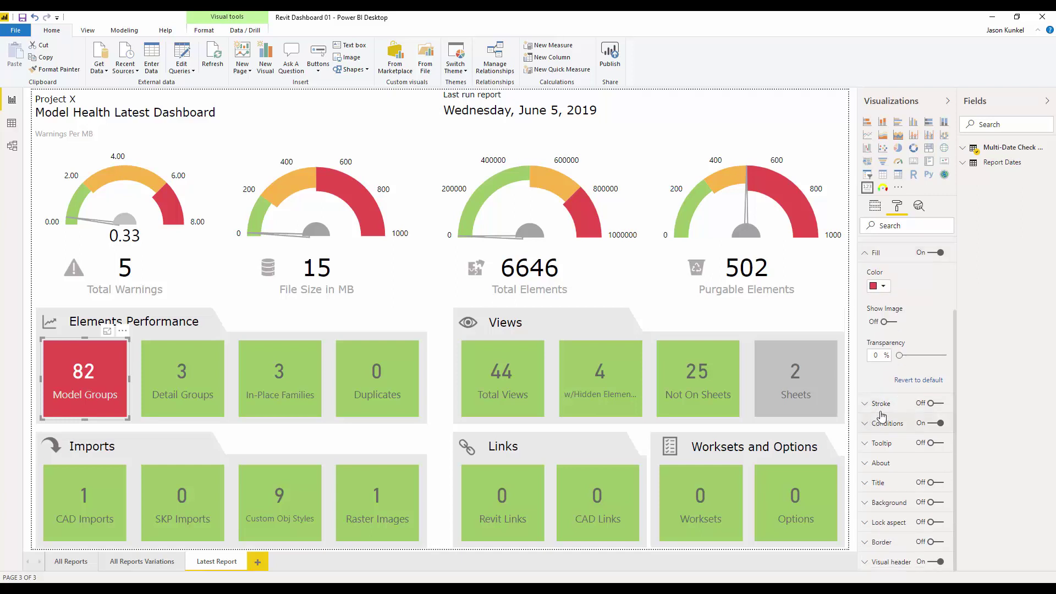
{"action": "left_click", "coordinate": [883, 421]}
{"action": "scroll", "coordinate": [912, 385], "scroll_direction": "down", "scroll_amount": 5}
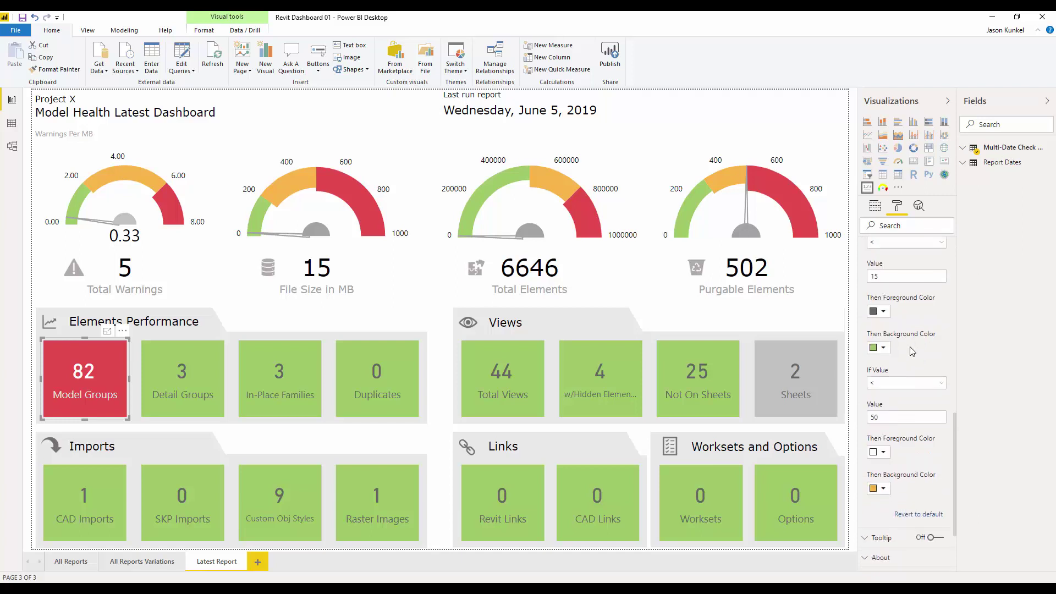
{"action": "scroll", "coordinate": [912, 351], "scroll_direction": "up", "scroll_amount": 3}
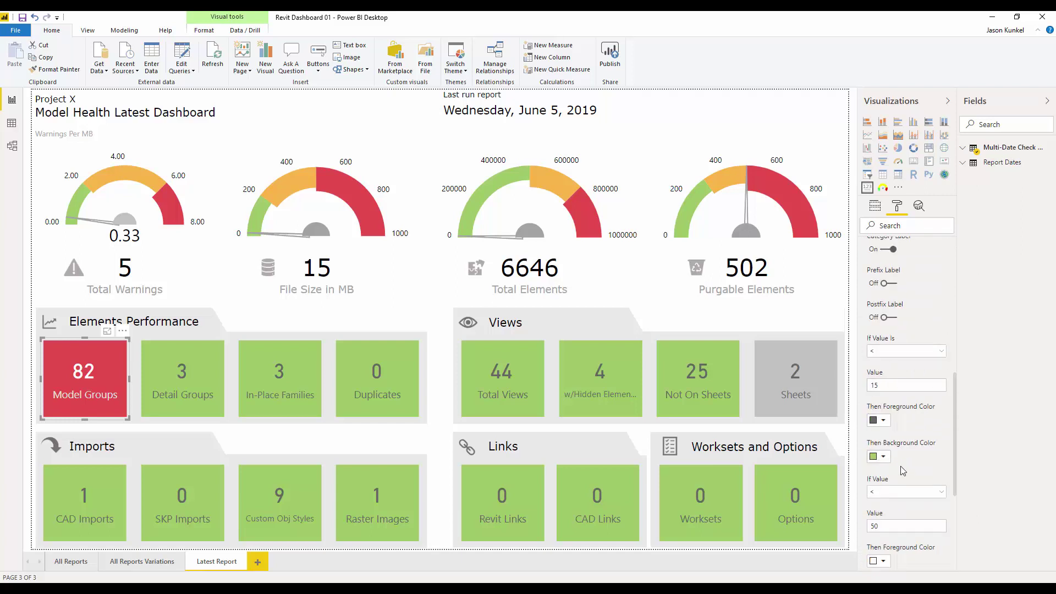
{"action": "scroll", "coordinate": [902, 471], "scroll_direction": "down", "scroll_amount": 3}
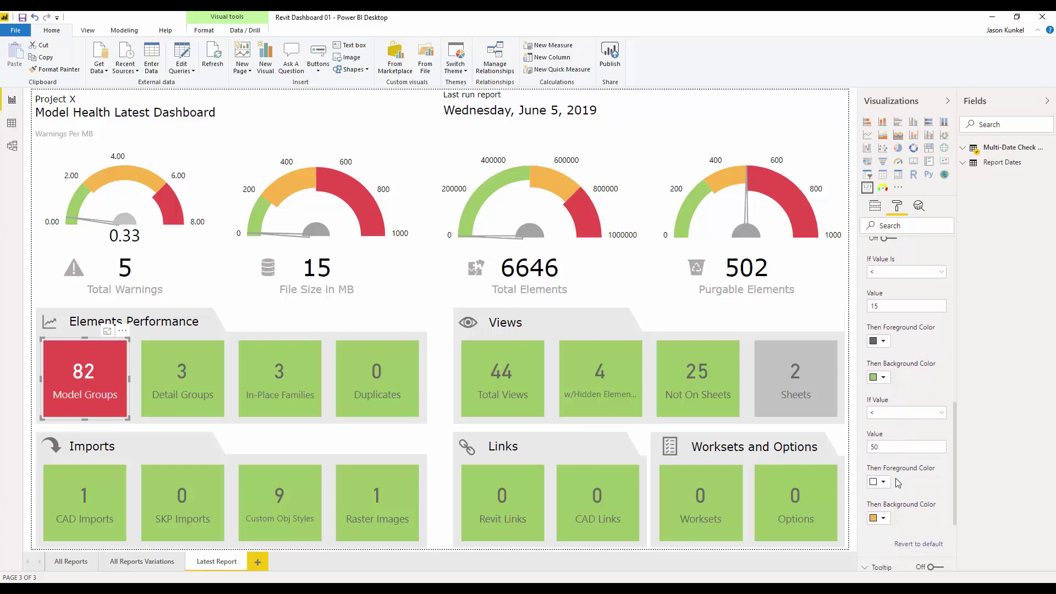
{"action": "scroll", "coordinate": [898, 482], "scroll_direction": "down", "scroll_amount": 1}
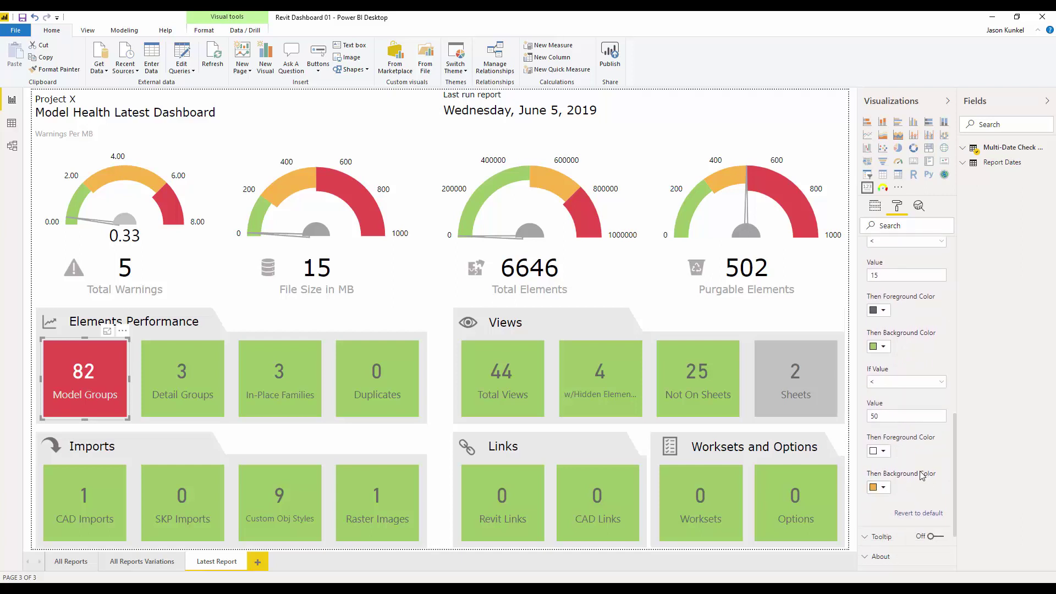
{"action": "scroll", "coordinate": [922, 476], "scroll_direction": "up", "scroll_amount": 2}
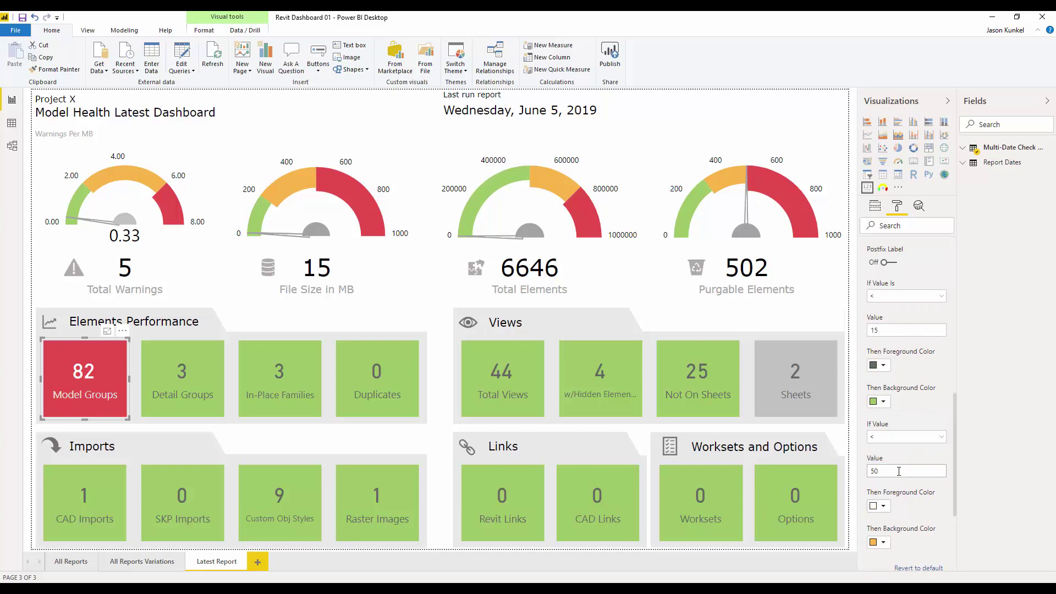
{"action": "left_click_drag", "start_coordinate": [900, 470], "coordinate": [868, 470]}
{"action": "type", "text": "100"}
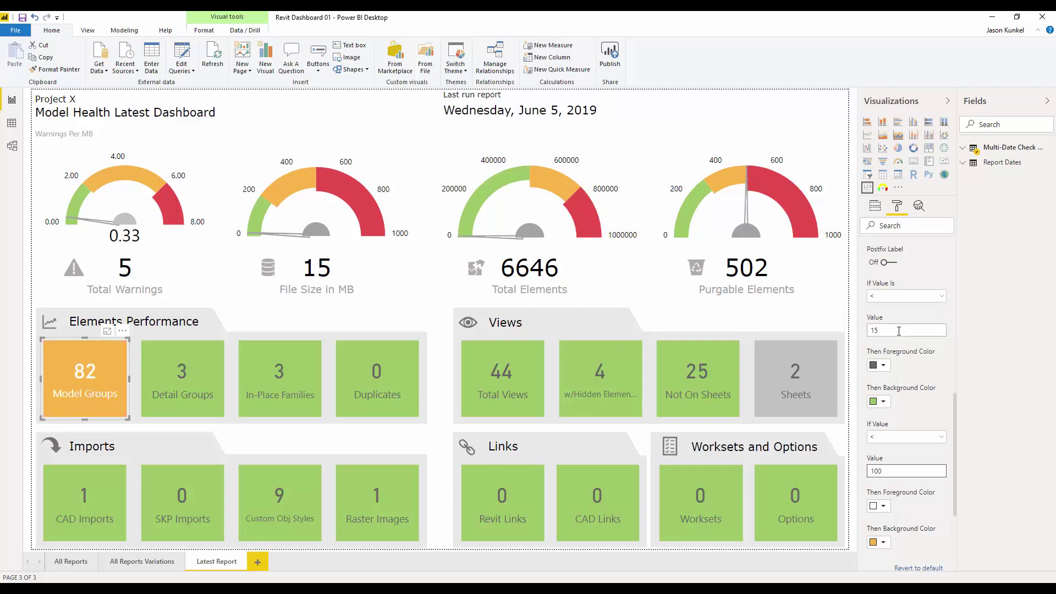
{"action": "left_click", "coordinate": [899, 331]}
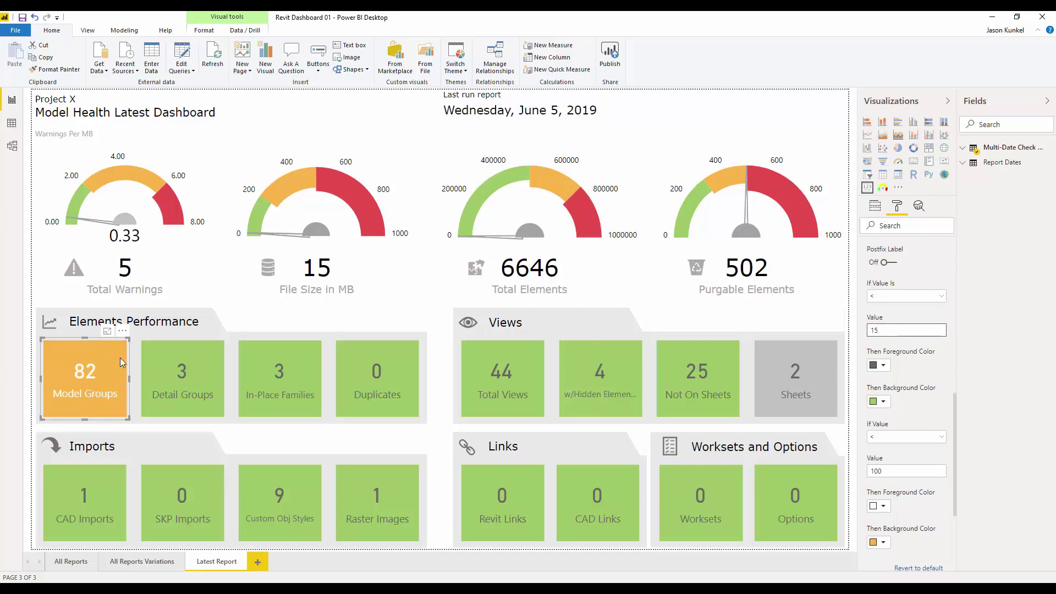